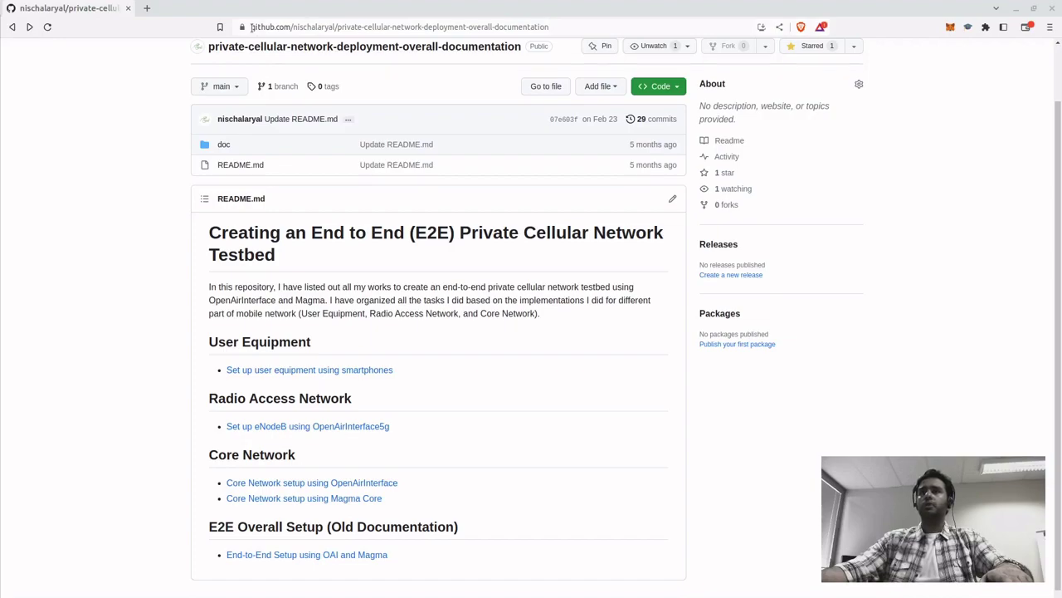
Step: Open the ue.md guide on setting up user equipment with smartphones from the README
{"action": "left_click", "coordinate": [316, 371]}
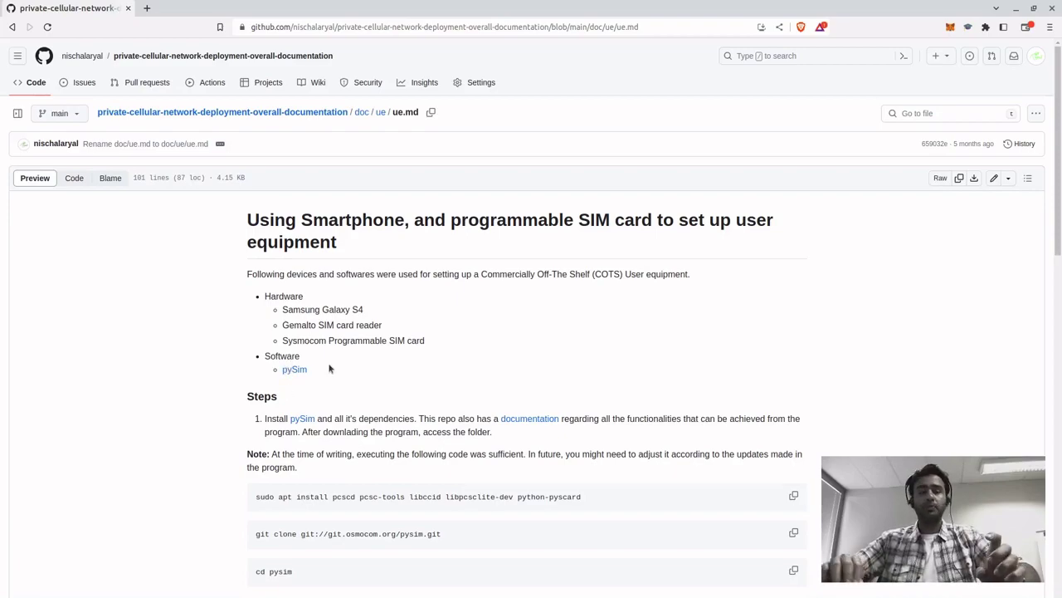
Step: Tile the browser to the right half and drag the terminal window into view beside it
{"action": "key", "text": "super"}
{"action": "key", "text": "super"}
{"action": "key", "text": "super"}
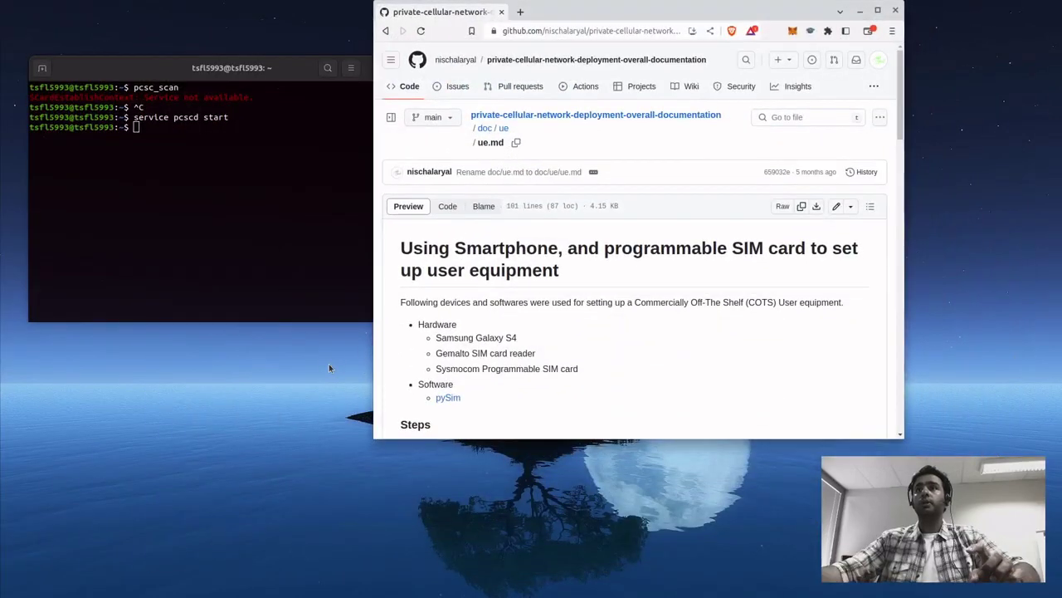
{"action": "key", "text": "super+Right"}
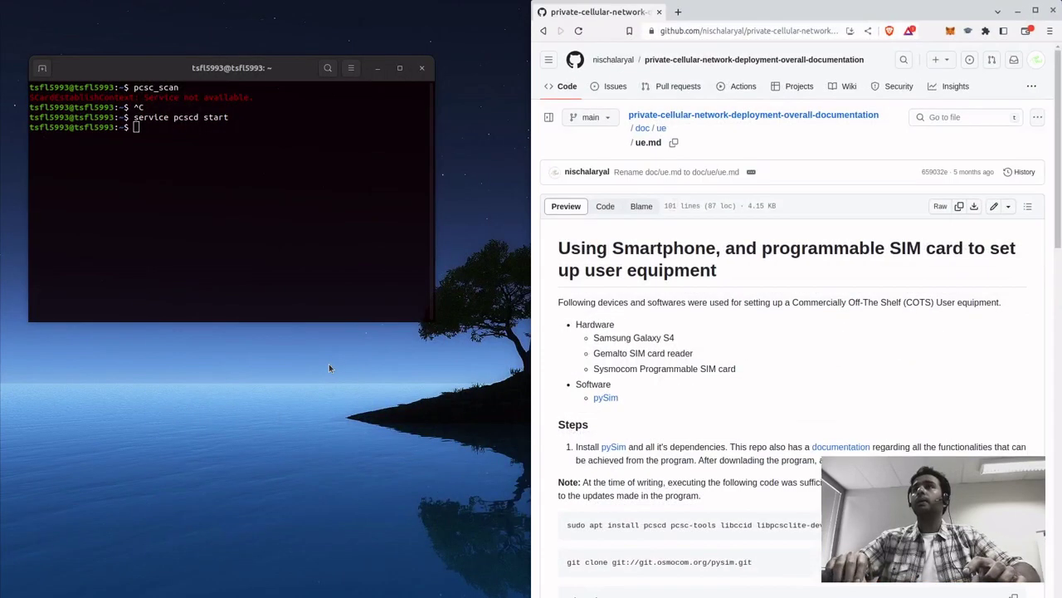
{"action": "left_click_drag", "start_coordinate": [155, 73], "coordinate": [205, 88]}
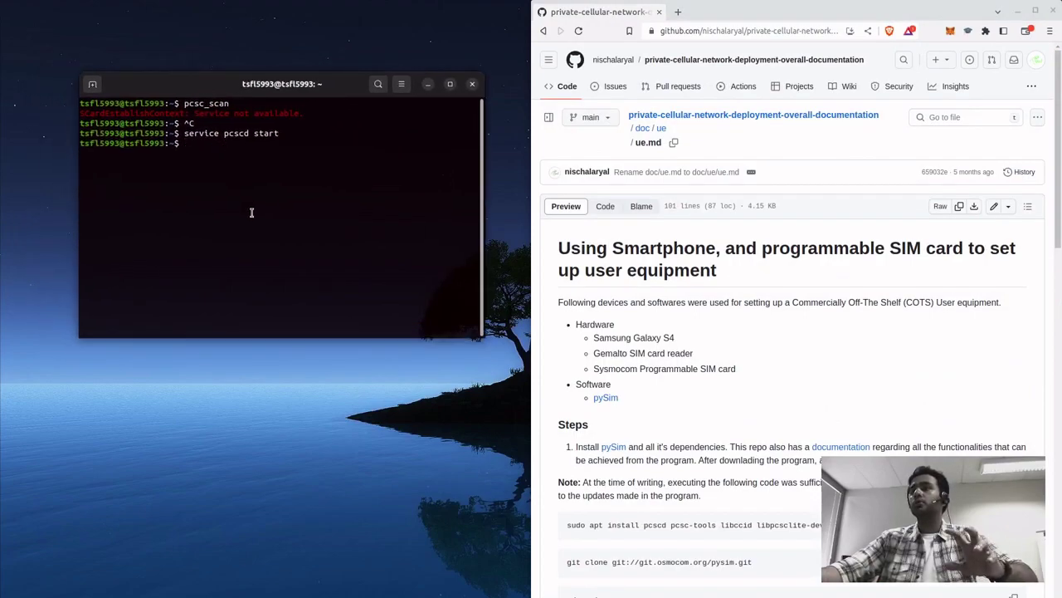
{"action": "left_click_drag", "start_coordinate": [222, 103], "coordinate": [239, 131]}
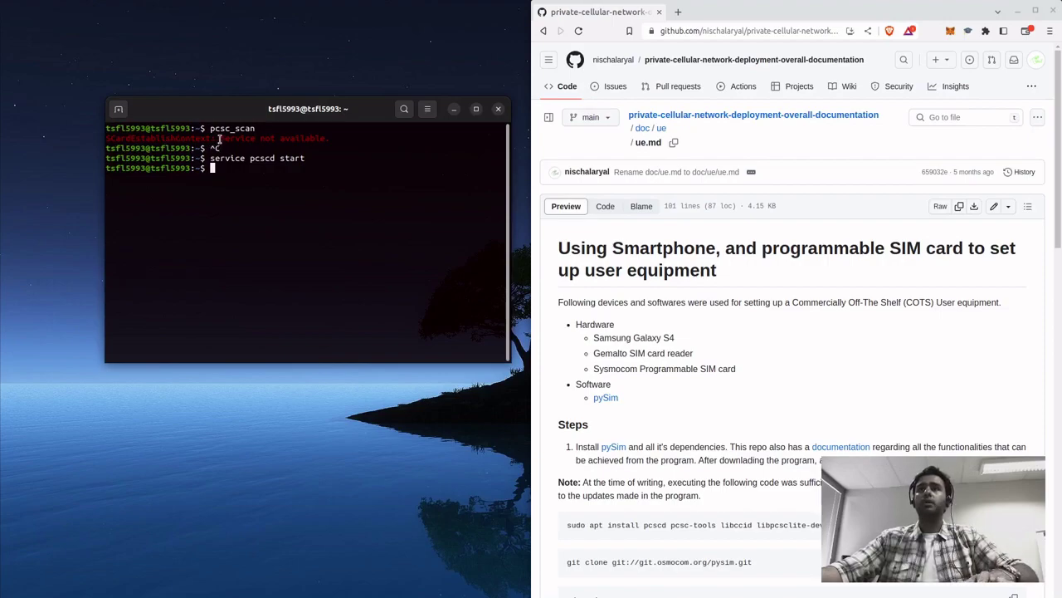
Step: Highlight the 'Service not available' error and the service pcscd start command in the terminal
{"action": "double_click", "coordinate": [220, 138]}
{"action": "left_click", "coordinate": [220, 139]}
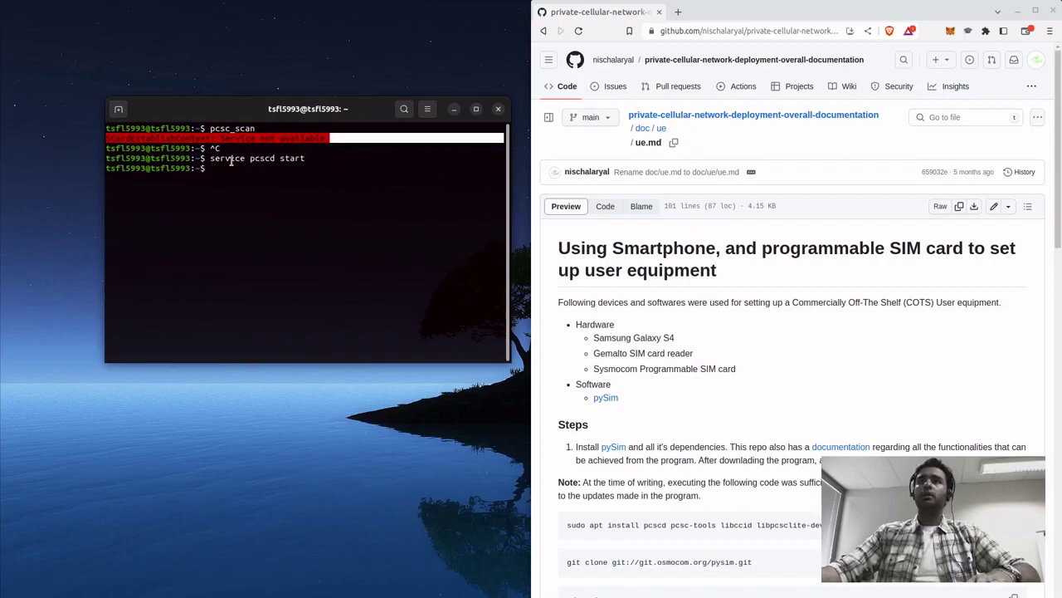
{"action": "left_click_drag", "start_coordinate": [210, 157], "coordinate": [308, 157]}
{"action": "left_click", "coordinate": [261, 172]}
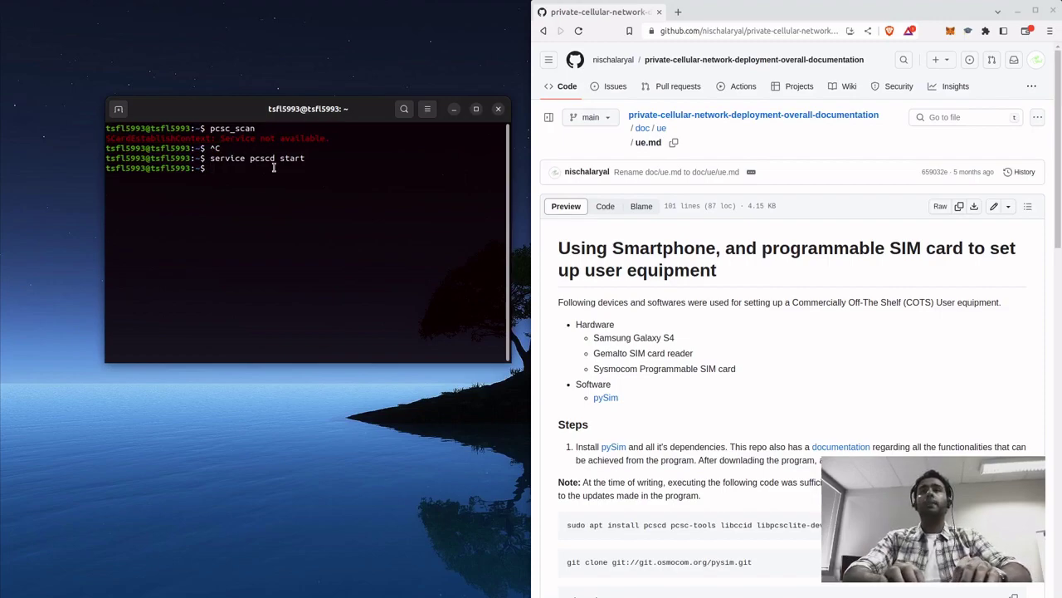
Step: Rerun pcsc_scan from history and tile the terminal to the left half
{"action": "key", "text": "Up"}
{"action": "key", "text": "Up"}
{"action": "key", "text": "Return"}
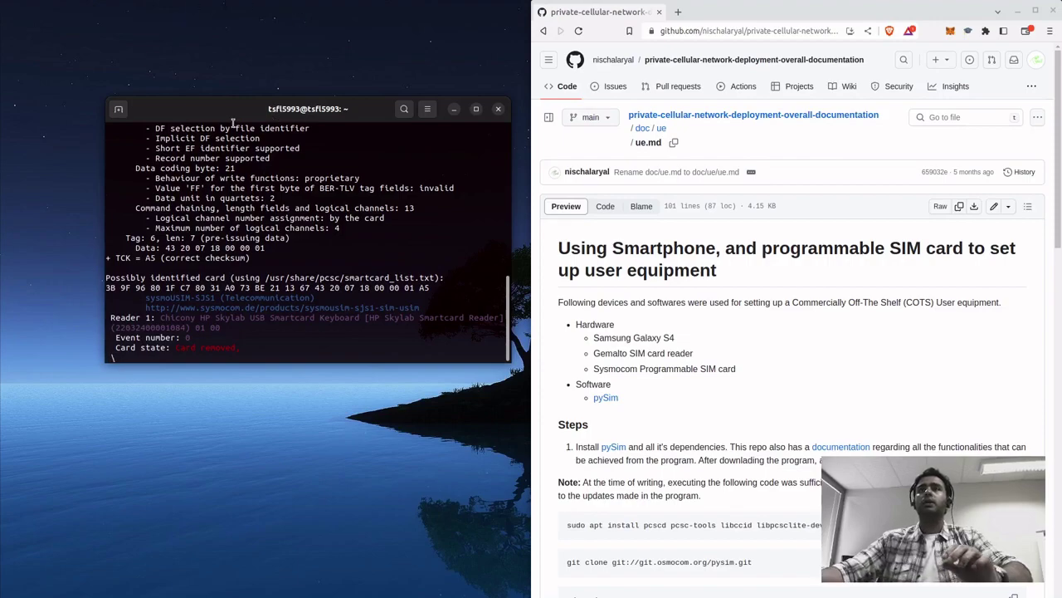
{"action": "key", "text": "super+Left"}
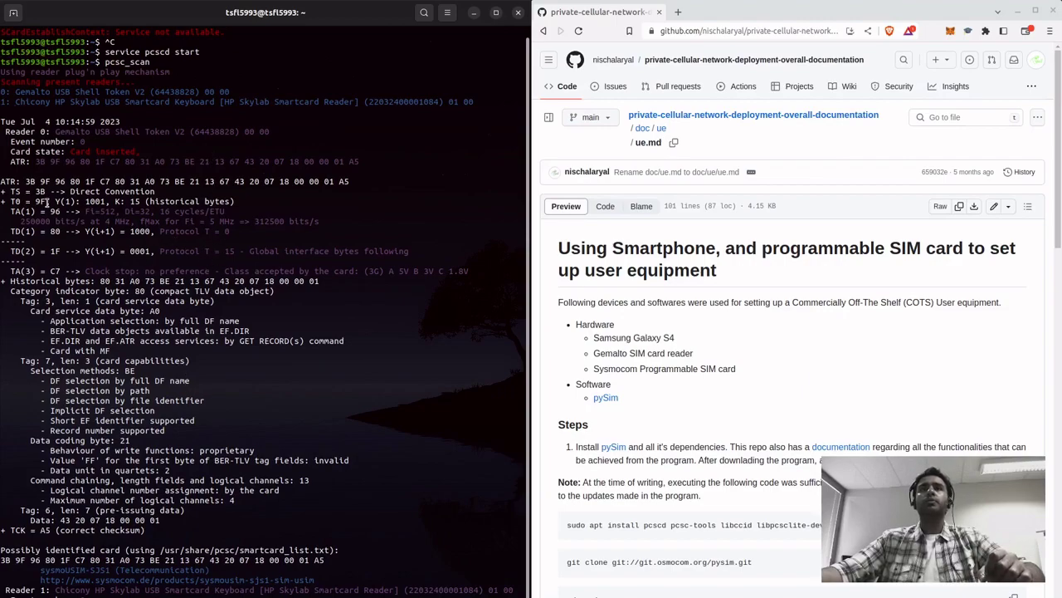
Step: Highlight the Gemalto USB Shell Token V2 reader and Reader 0 lines in the scan output
{"action": "triple_click", "coordinate": [29, 92]}
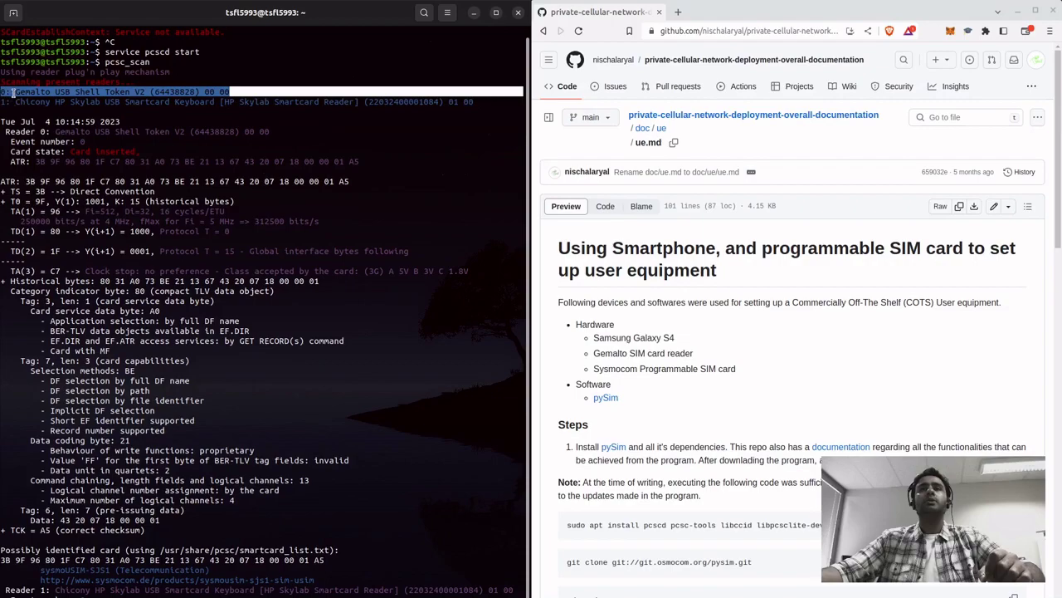
{"action": "left_click_drag", "start_coordinate": [5, 131], "coordinate": [51, 132]}
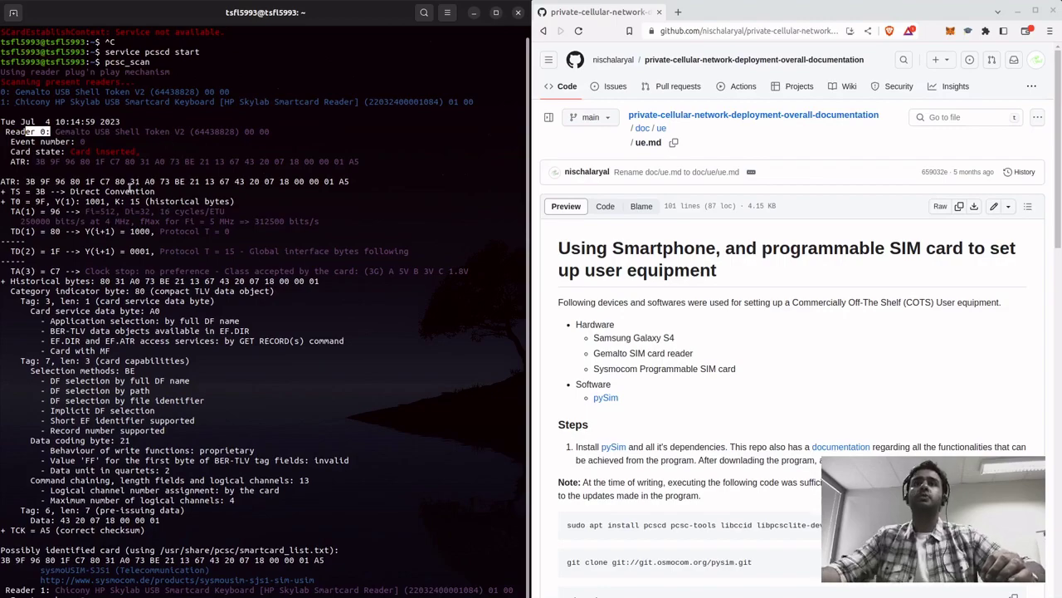
{"action": "left_click", "coordinate": [342, 496]}
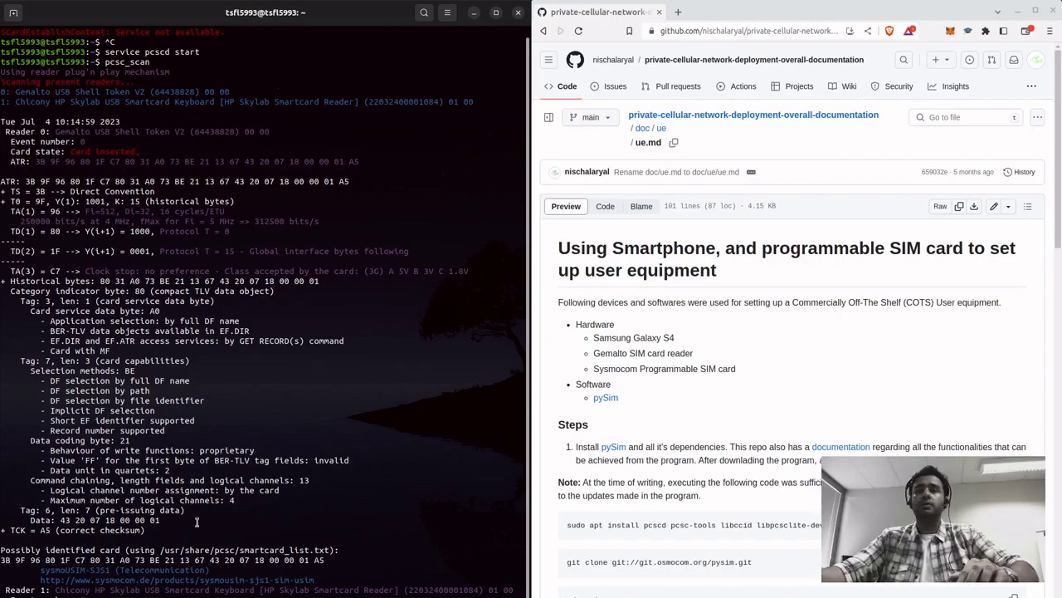
{"action": "scroll", "coordinate": [701, 378], "scroll_direction": "down", "scroll_amount": 4}
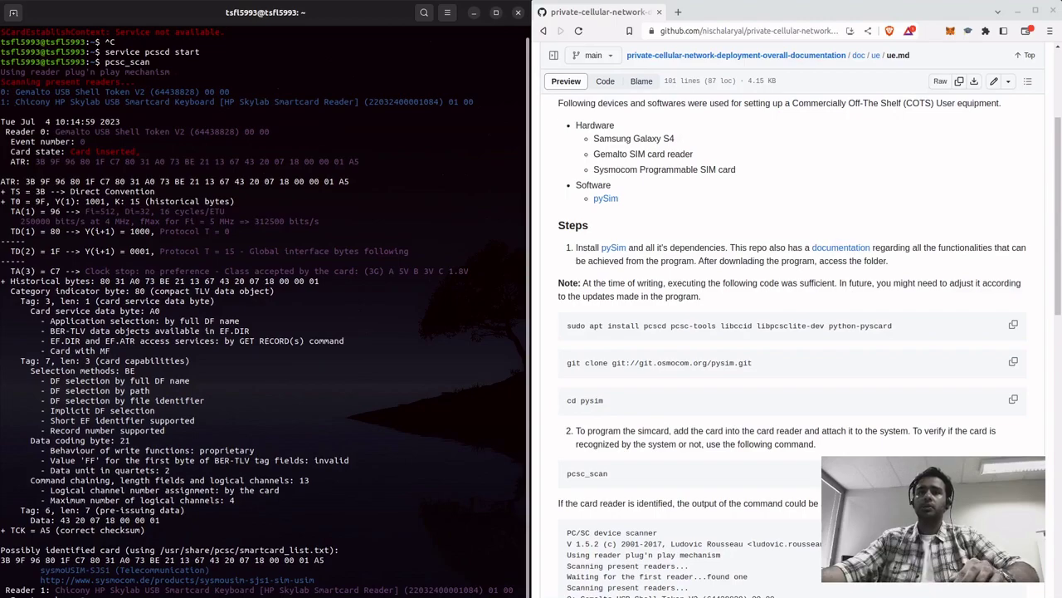
Step: Stop the scan, clear the screen, change into the pysim folder and list its files
{"action": "key", "text": "ctrl+c"}
{"action": "key", "text": "ctrl+l"}
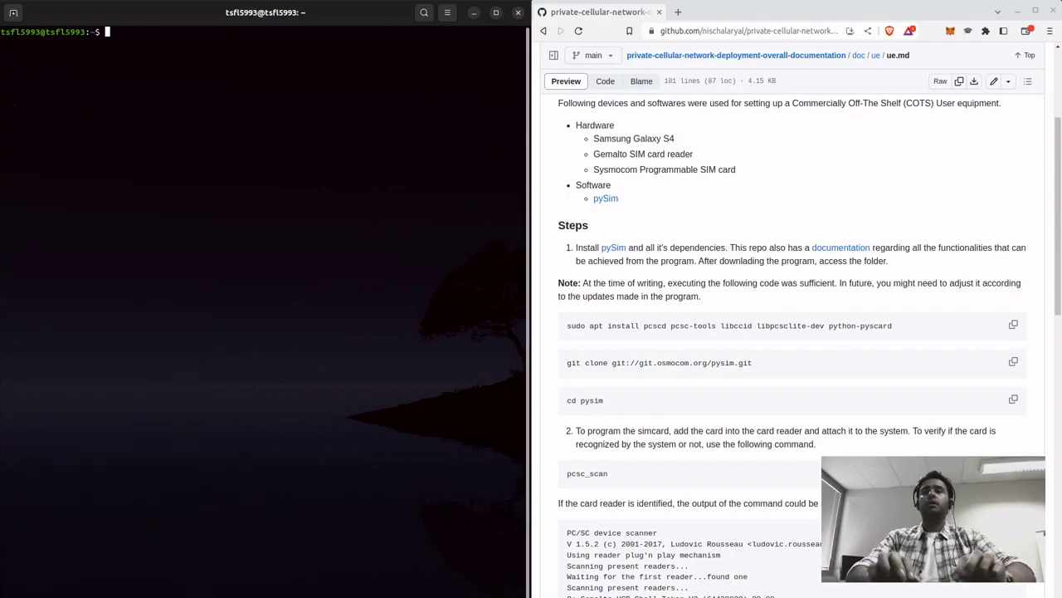
{"action": "type", "text": "cd pysim"}
{"action": "key", "text": "Return"}
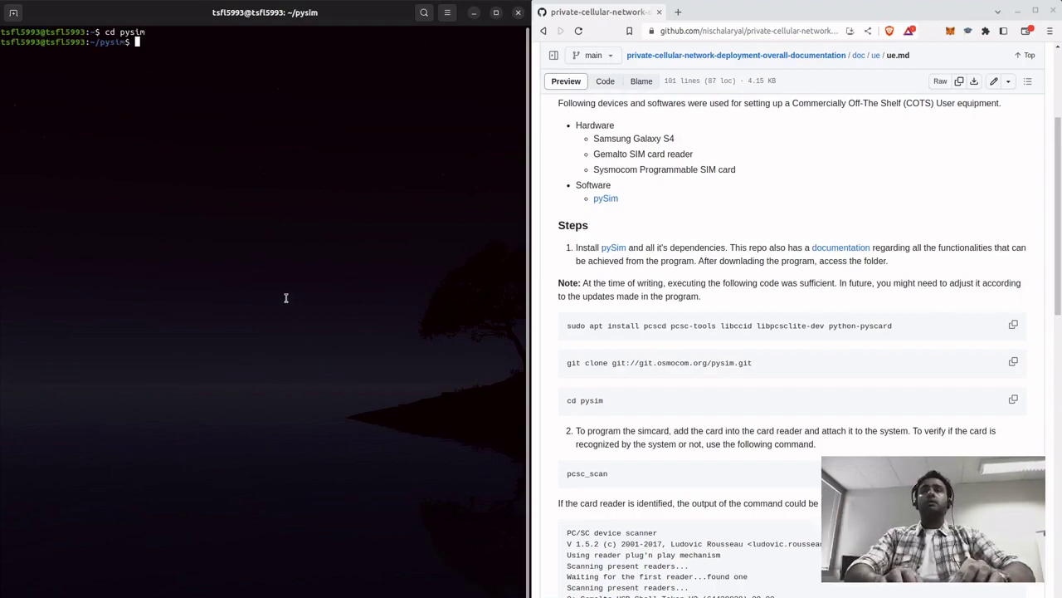
{"action": "type", "text": "ls"}
{"action": "key", "text": "Return"}
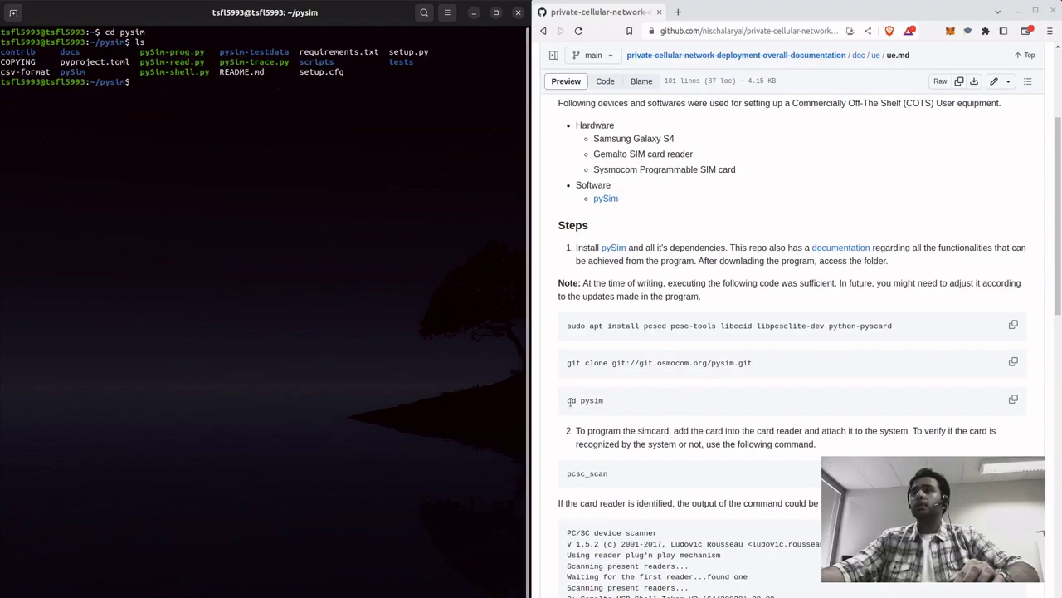
Step: Run ./pySim-read.py -p0 in the terminal to read the SIM on reader 0
{"action": "scroll", "coordinate": [571, 402], "scroll_direction": "down", "scroll_amount": 2}
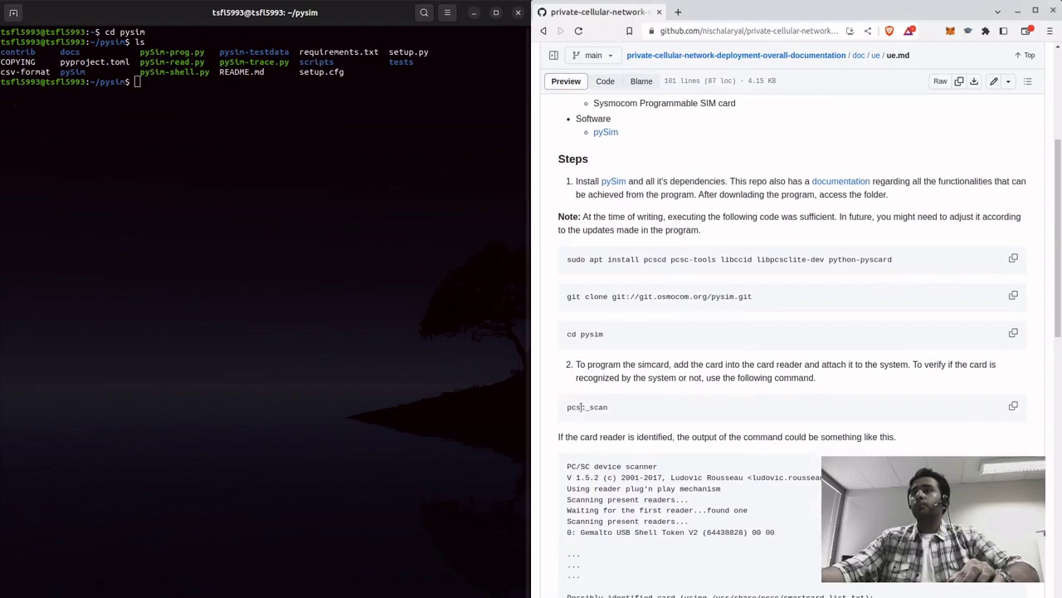
{"action": "double_click", "coordinate": [581, 406]}
{"action": "scroll", "coordinate": [649, 462], "scroll_direction": "down", "scroll_amount": 3}
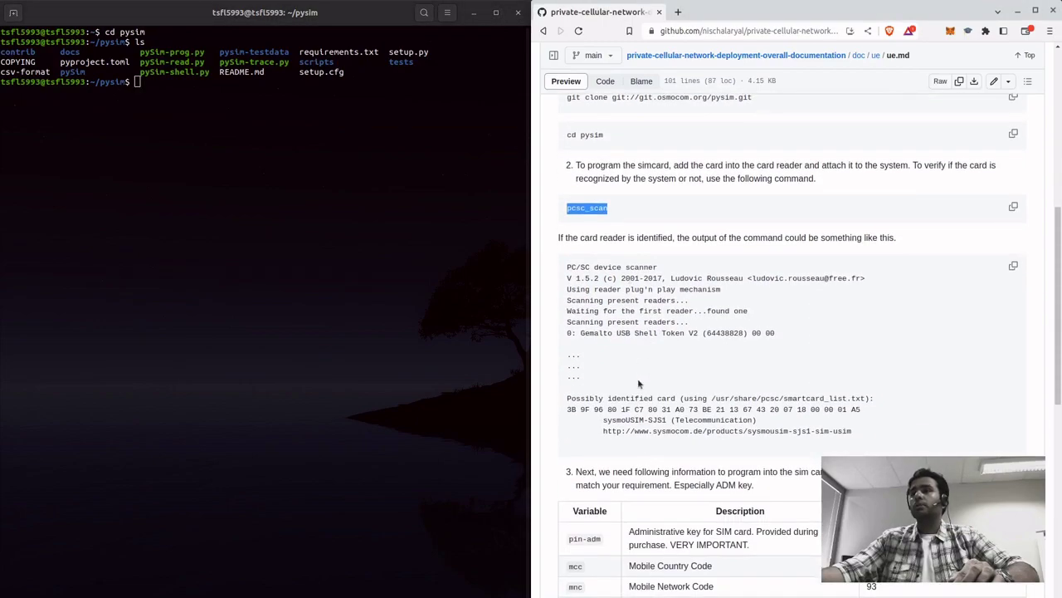
{"action": "scroll", "coordinate": [647, 411], "scroll_direction": "down", "scroll_amount": 2}
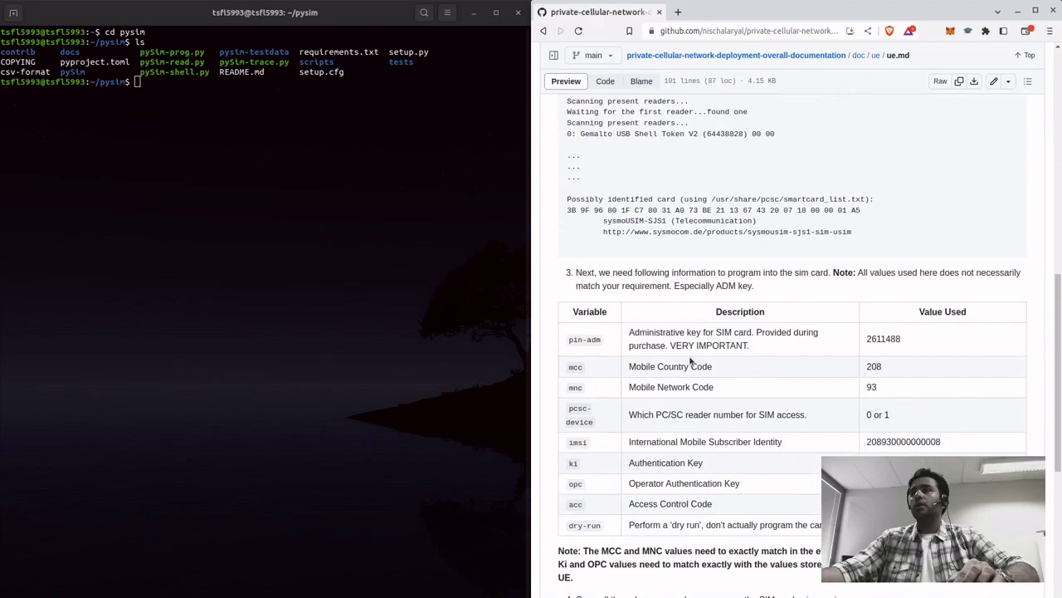
{"action": "left_click", "coordinate": [316, 199]}
{"action": "type", "text": "./pySi"}
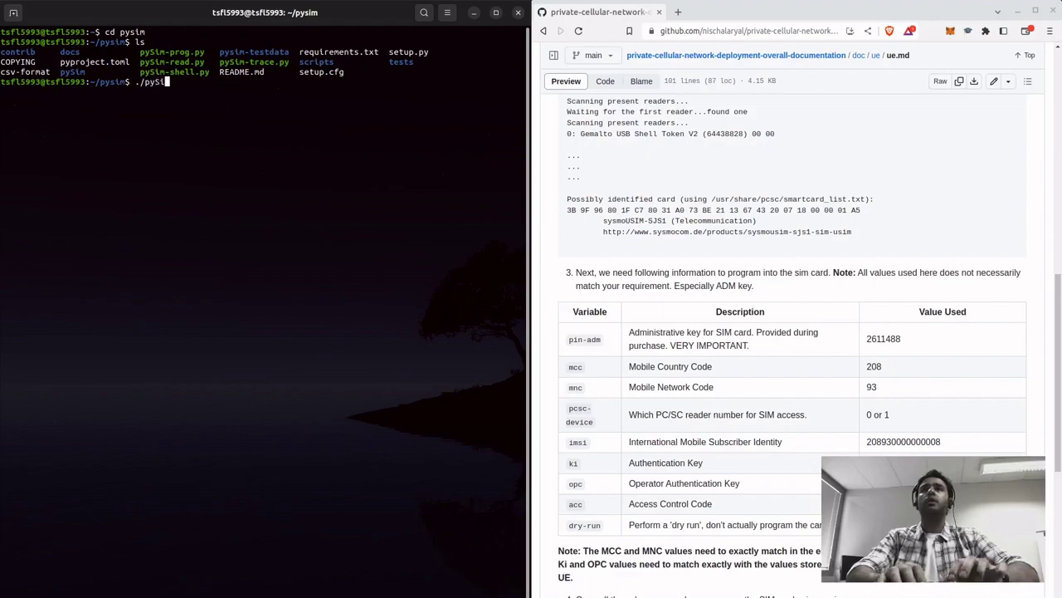
{"action": "type", "text": "m-read.py -p0"}
{"action": "key", "text": "Return"}
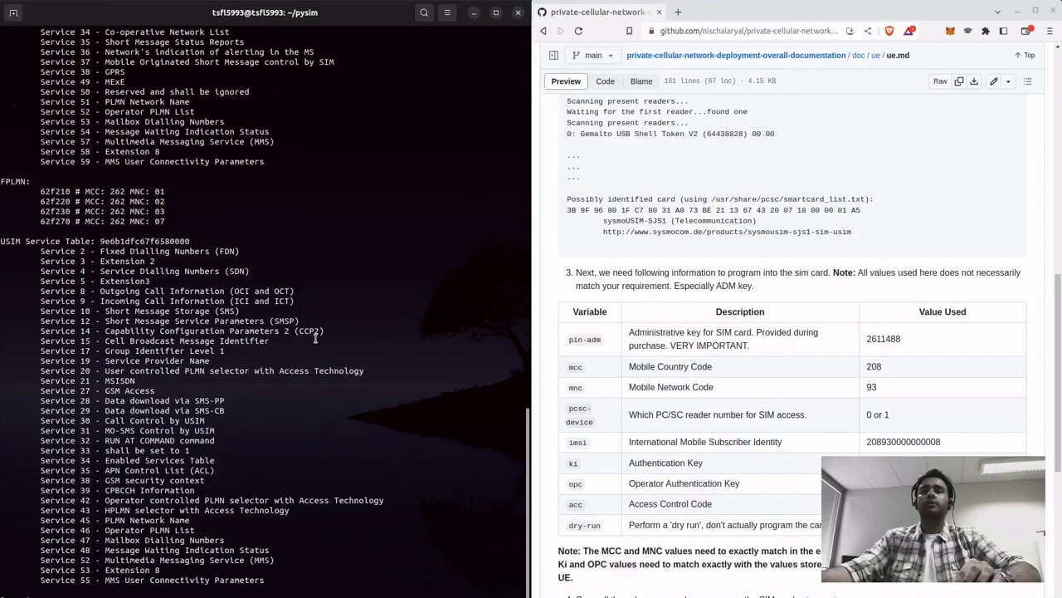
Step: Scroll through the card dump, comparing the -p0 reader option with the guide's sample output
{"action": "scroll", "coordinate": [316, 337], "scroll_direction": "up", "scroll_amount": 5}
{"action": "scroll", "coordinate": [315, 337], "scroll_direction": "up", "scroll_amount": 20}
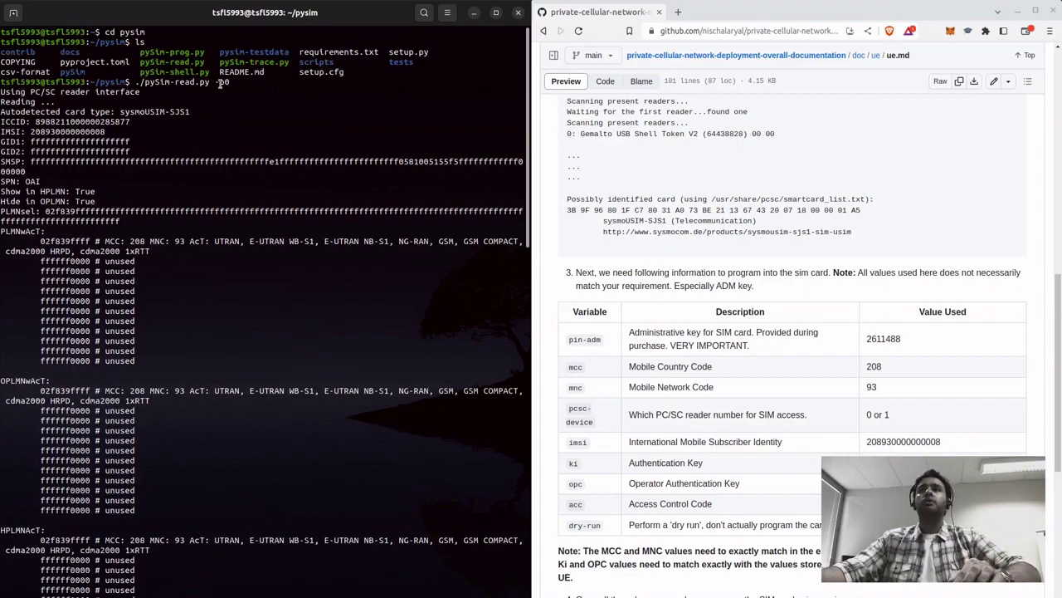
{"action": "mouse_move", "coordinate": [218, 83]}
{"action": "left_mouse_down"}
{"action": "mouse_move", "coordinate": [224, 91]}
{"action": "mouse_move", "coordinate": [230, 82]}
{"action": "left_mouse_up"}
{"action": "scroll", "coordinate": [761, 419], "scroll_direction": "down", "scroll_amount": 2}
{"action": "scroll", "coordinate": [747, 490], "scroll_direction": "up", "scroll_amount": 4}
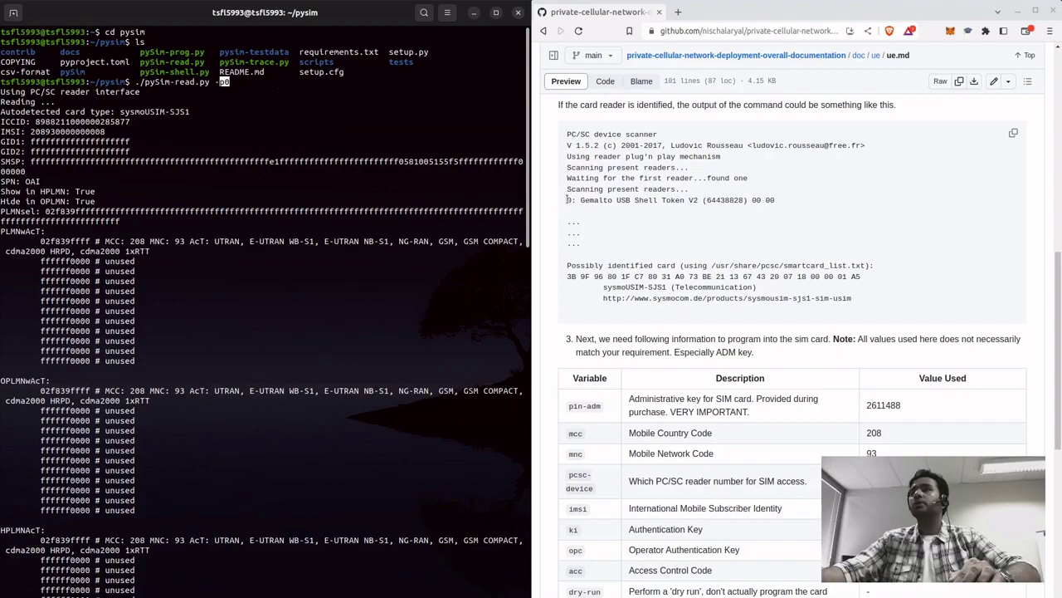
{"action": "left_click_drag", "start_coordinate": [565, 200], "coordinate": [611, 201]}
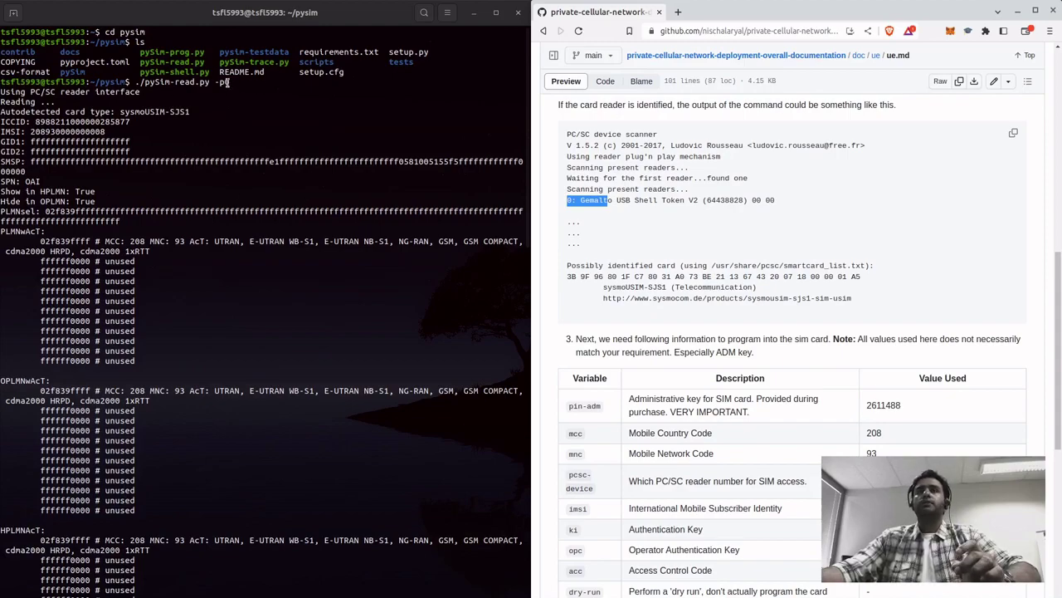
{"action": "left_click_drag", "start_coordinate": [229, 82], "coordinate": [219, 82]}
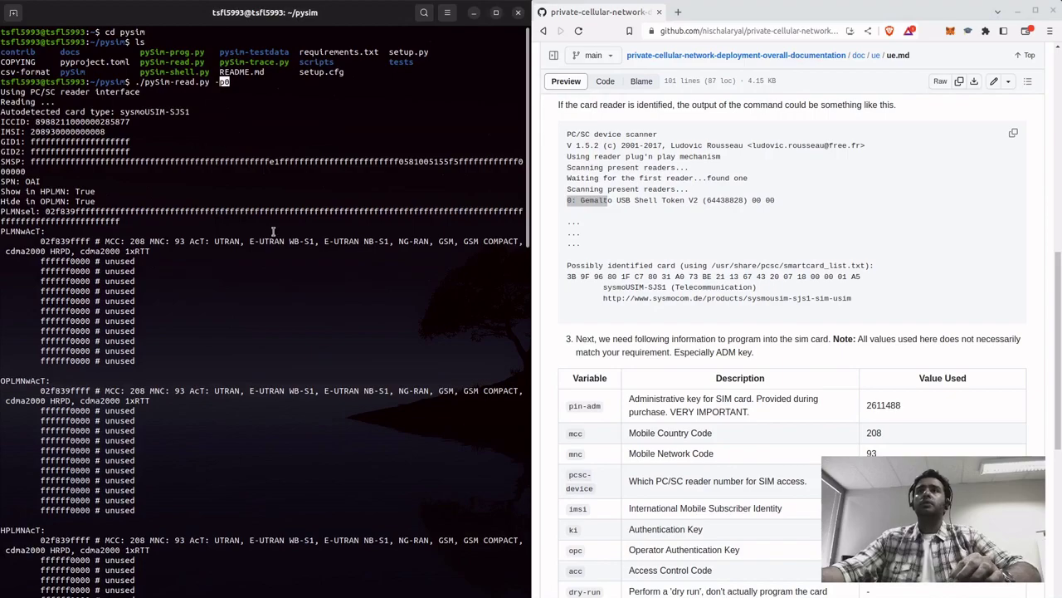
{"action": "scroll", "coordinate": [733, 433], "scroll_direction": "down", "scroll_amount": 1}
{"action": "scroll", "coordinate": [733, 433], "scroll_direction": "down", "scroll_amount": 1}
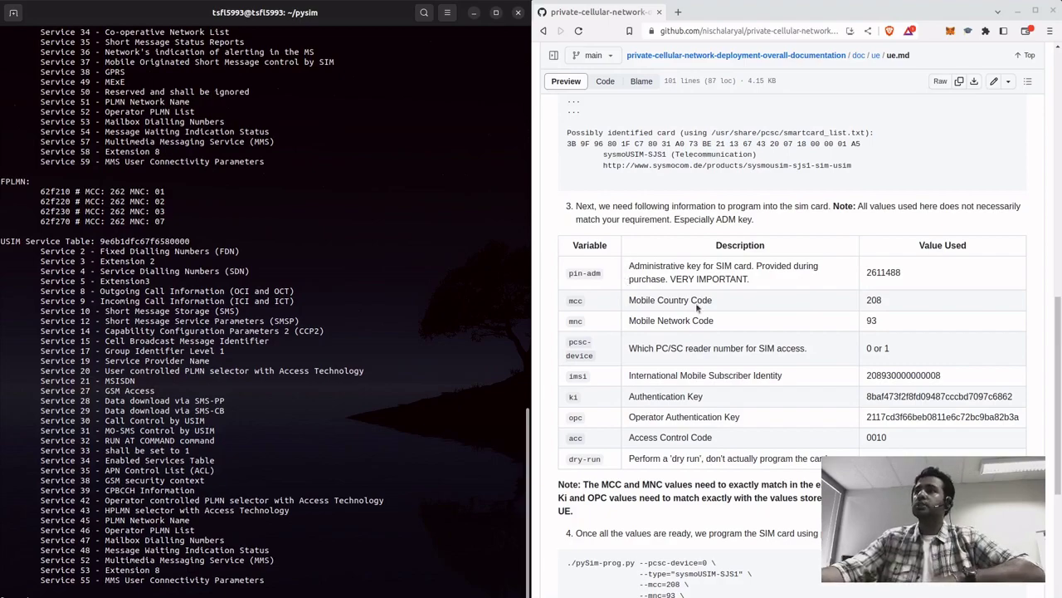
{"action": "scroll", "coordinate": [651, 283], "scroll_direction": "down", "scroll_amount": 1}
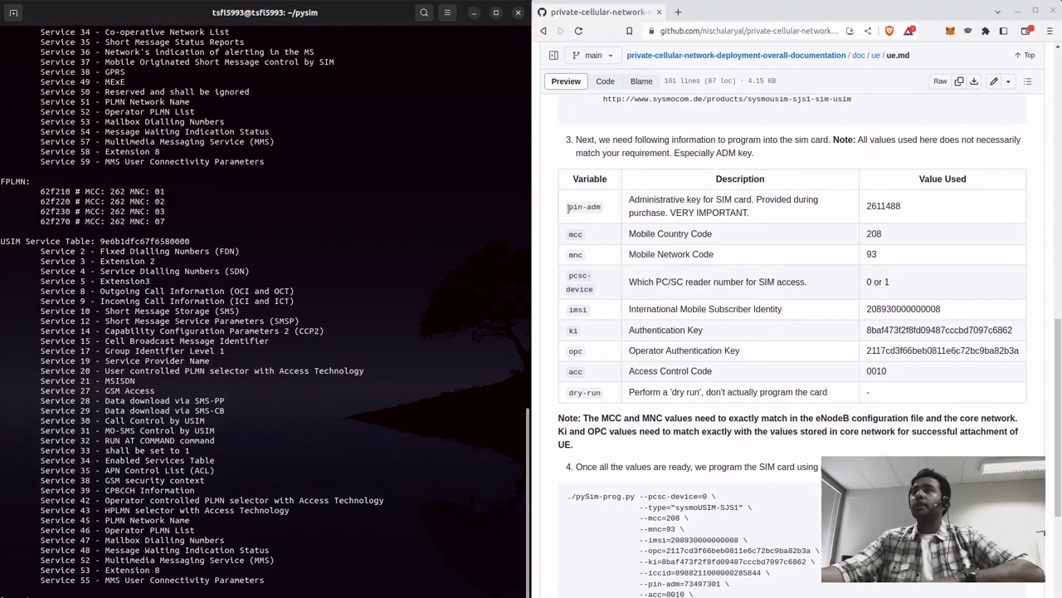
{"action": "left_click_drag", "start_coordinate": [567, 206], "coordinate": [607, 211]}
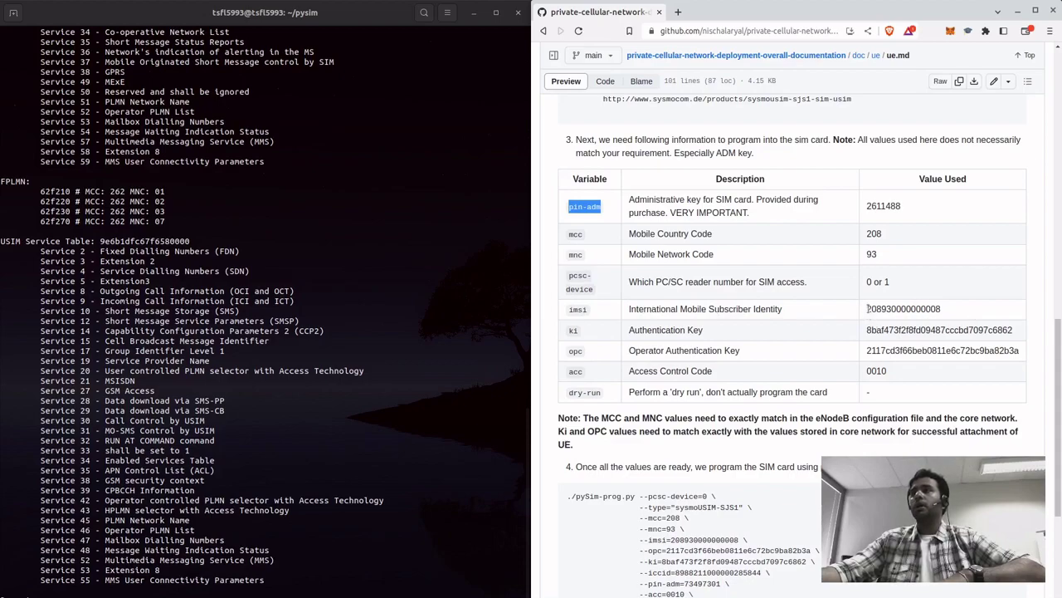
{"action": "left_click_drag", "start_coordinate": [868, 309], "coordinate": [949, 310]}
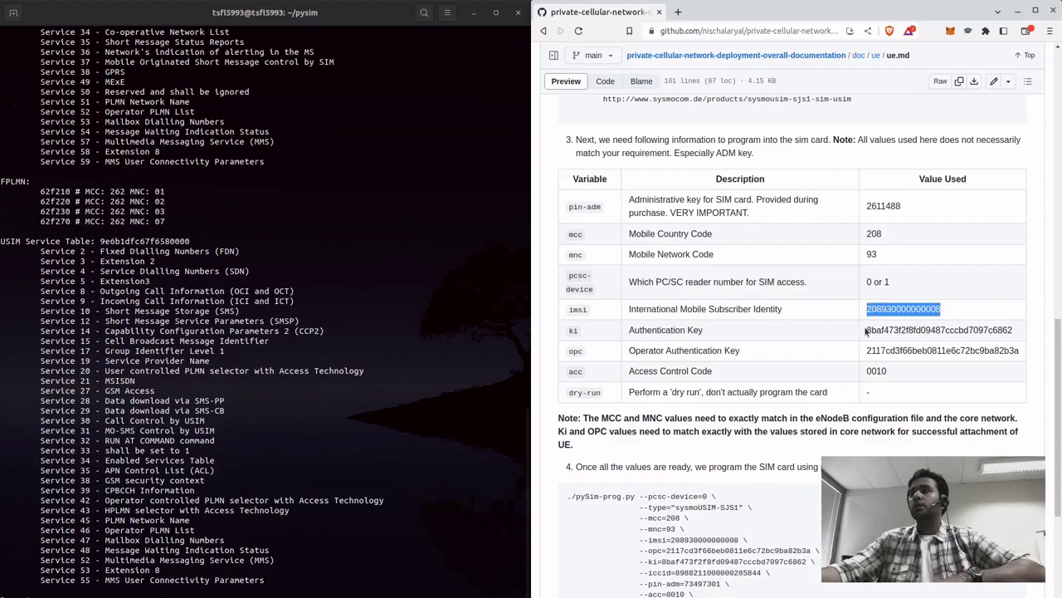
{"action": "left_click_drag", "start_coordinate": [866, 331], "coordinate": [1013, 337]}
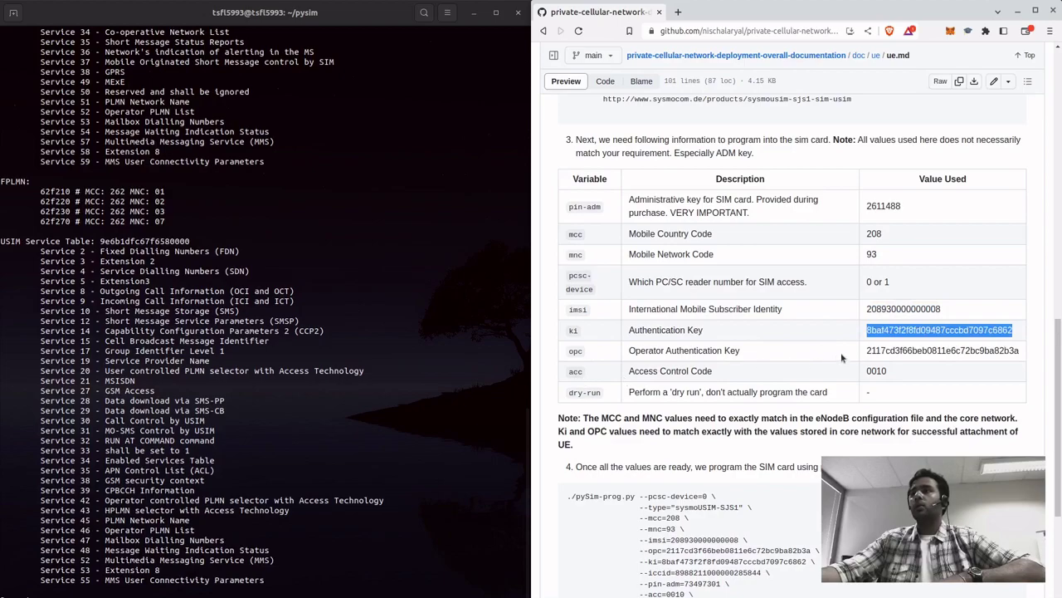
{"action": "left_click_drag", "start_coordinate": [866, 349], "coordinate": [1009, 351]}
{"action": "left_click_drag", "start_coordinate": [865, 371], "coordinate": [889, 370]}
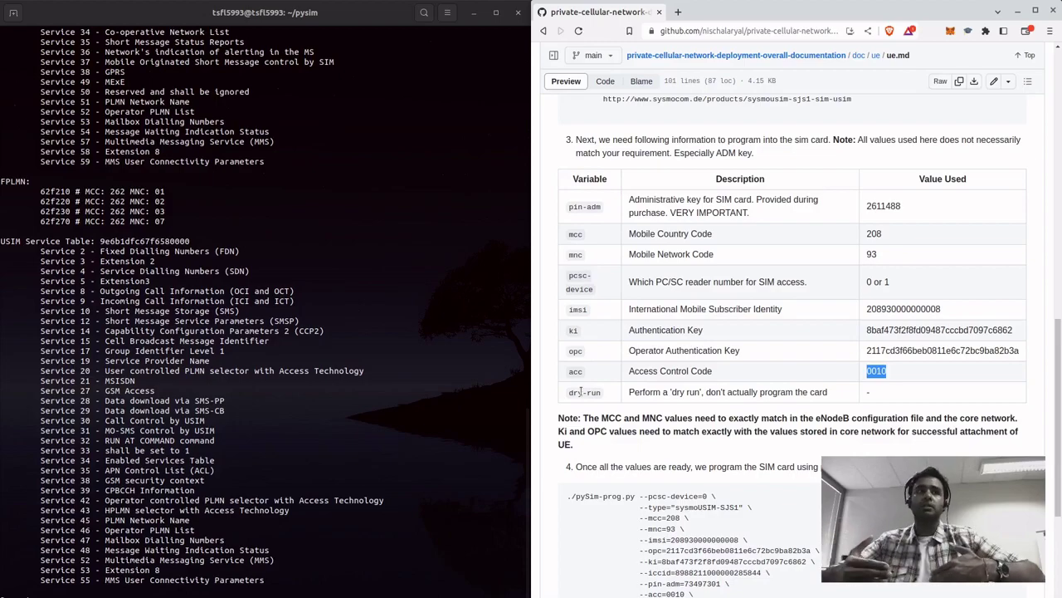
{"action": "scroll", "coordinate": [771, 301], "scroll_direction": "down", "scroll_amount": 5}
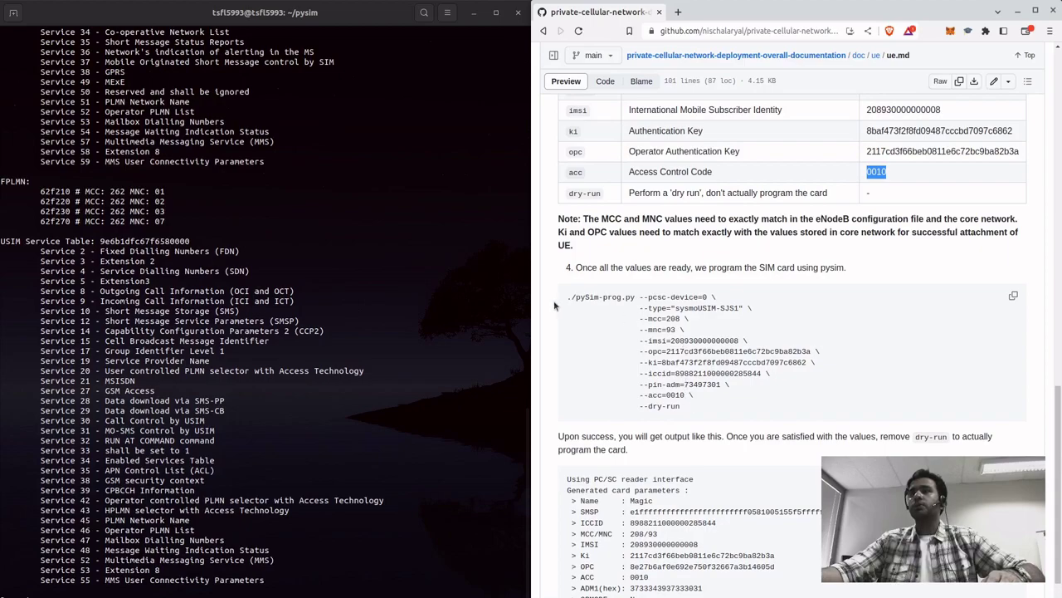
Step: Copy the guide's multi-line pySim-prog.py dry-run command, paste it into the terminal and run it
{"action": "left_click_drag", "start_coordinate": [568, 298], "coordinate": [714, 406]}
{"action": "key", "text": "ctrl+c"}
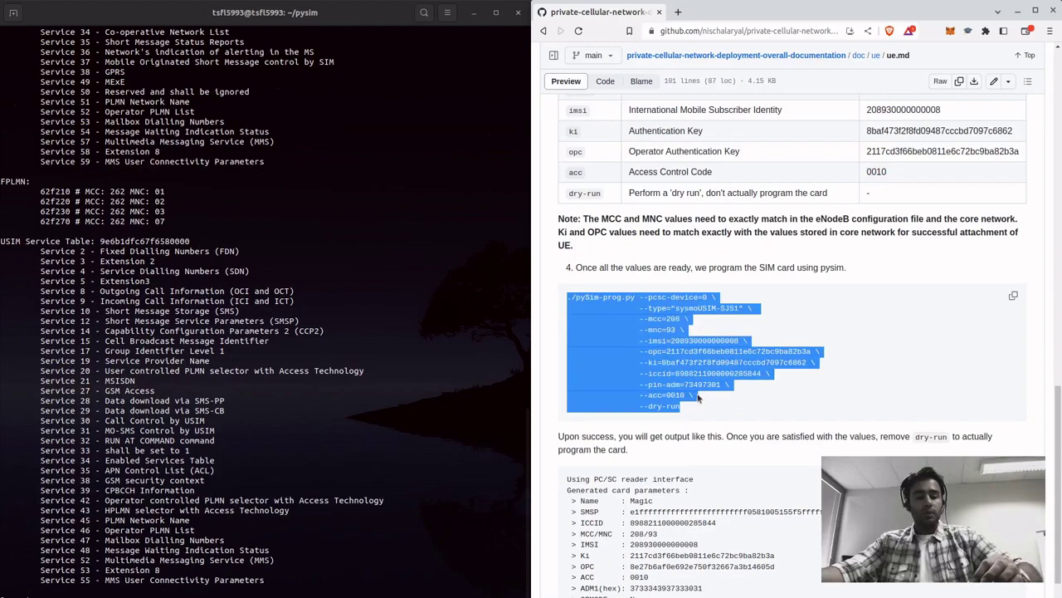
{"action": "left_click", "coordinate": [382, 571]}
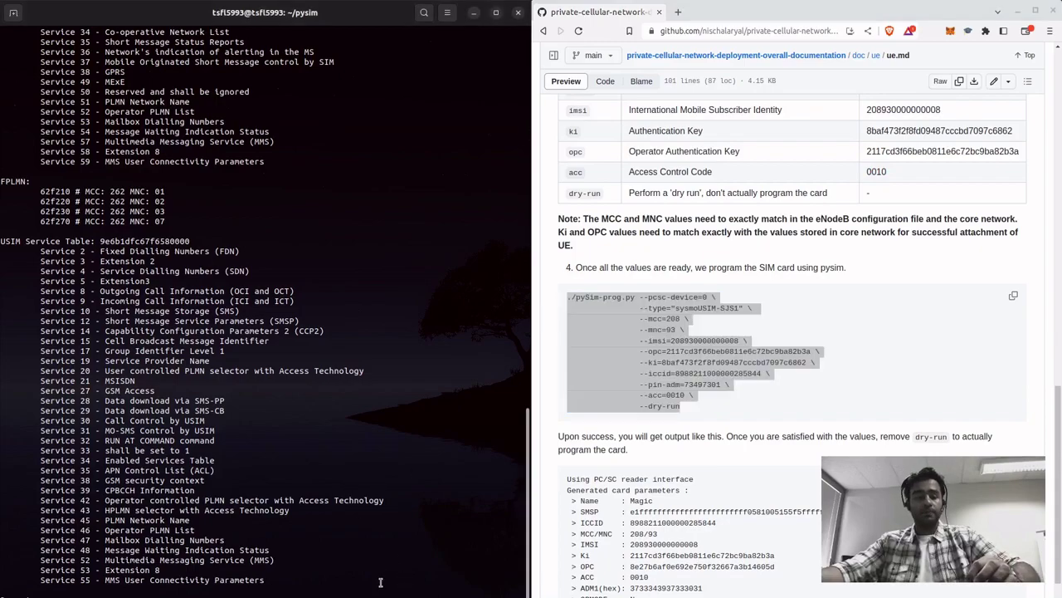
{"action": "key", "text": "ctrl+shift+v"}
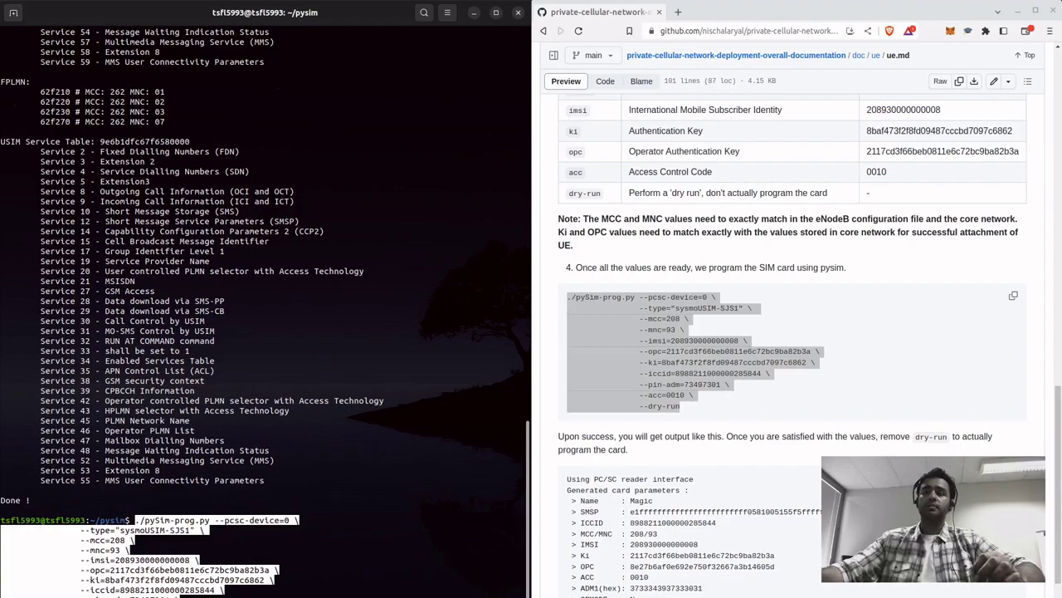
{"action": "key", "text": "Return"}
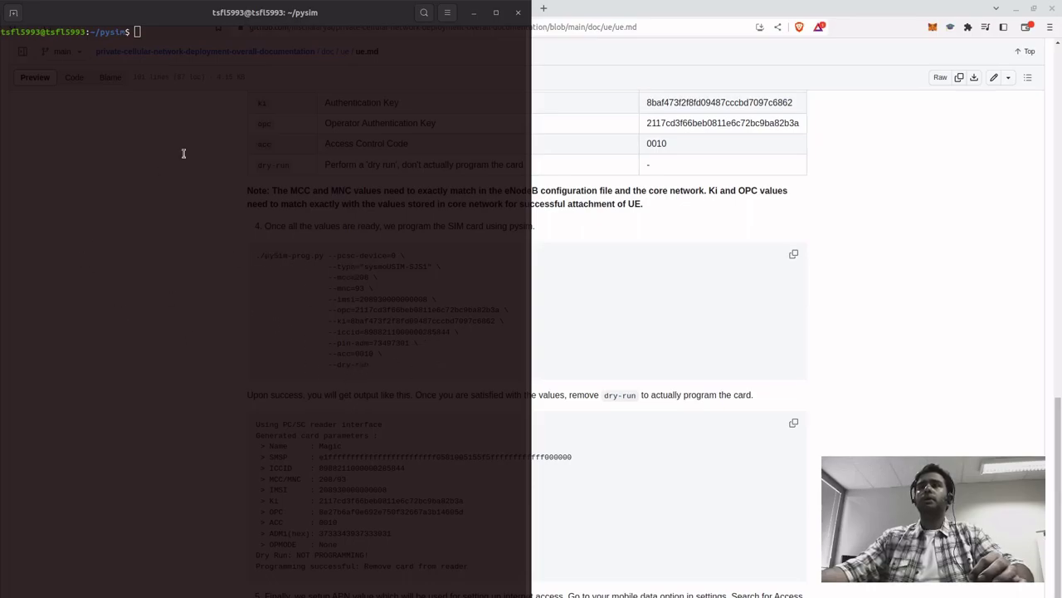
Step: Clear the terminal, run the one-line pySim-prog.py --dry-run command and highlight the generated card parameters
{"action": "left_click", "coordinate": [242, 151]}
{"action": "type", "text": "clear"}
{"action": "key", "text": "Return"}
{"action": "key", "text": "ctrl+shift+v"}
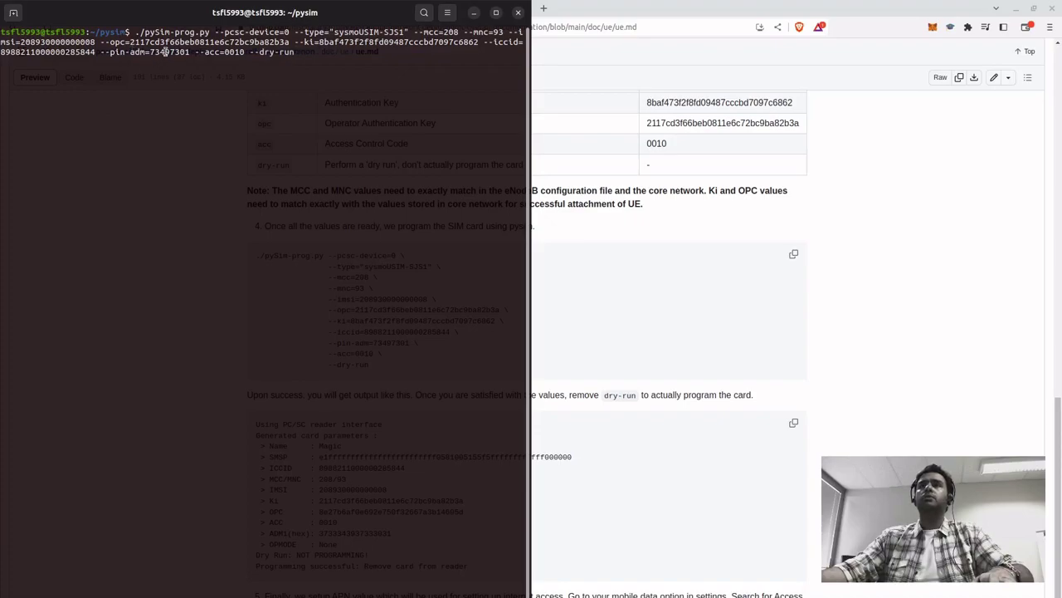
{"action": "key", "text": "Return"}
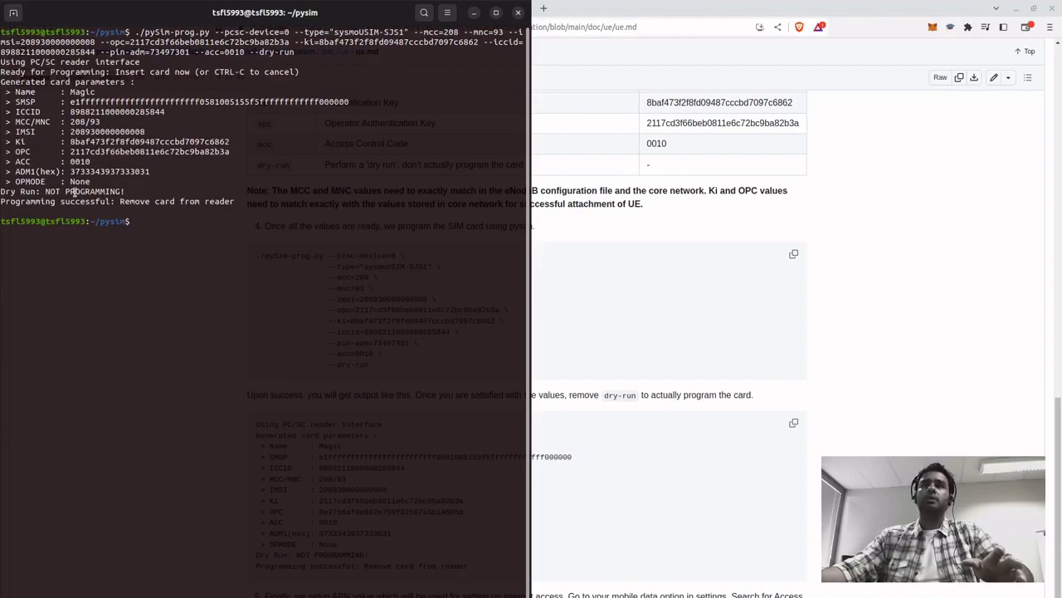
{"action": "left_click_drag", "start_coordinate": [122, 183], "coordinate": [14, 91]}
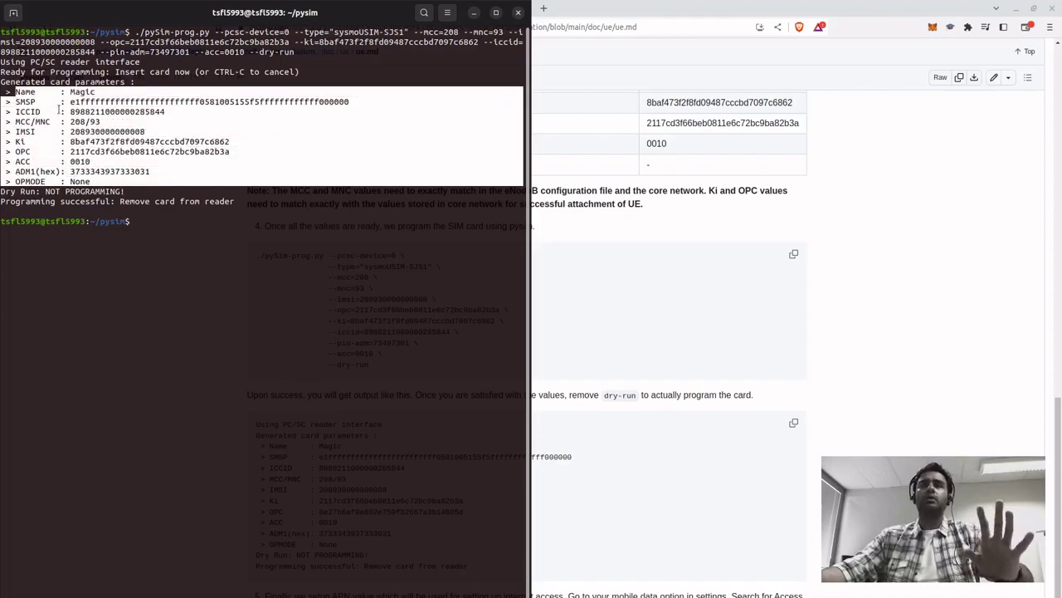
{"action": "left_click", "coordinate": [178, 221]}
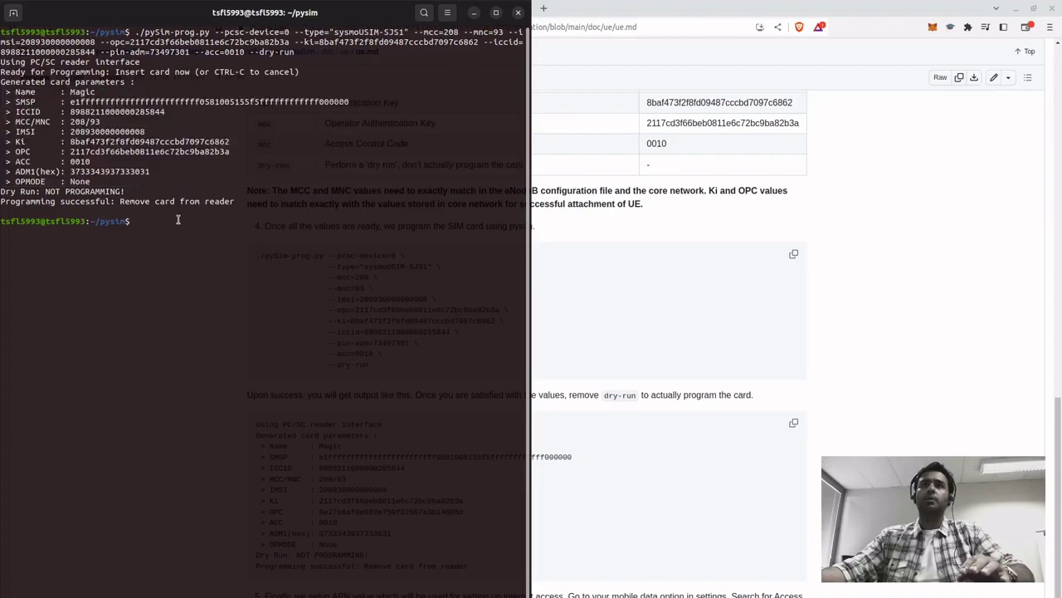
Step: Enter ./pySim-prog.py -h and scroll through its options like --mcc, --mnc, --ki, --opc and --acc
{"action": "type", "text": "./p"}
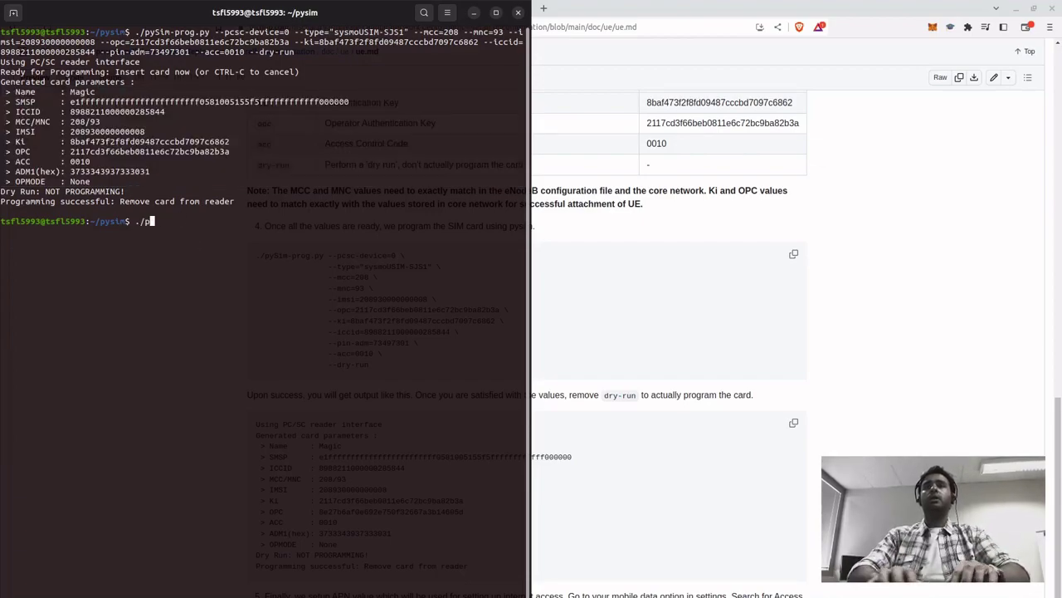
{"action": "type", "text": "ySim"}
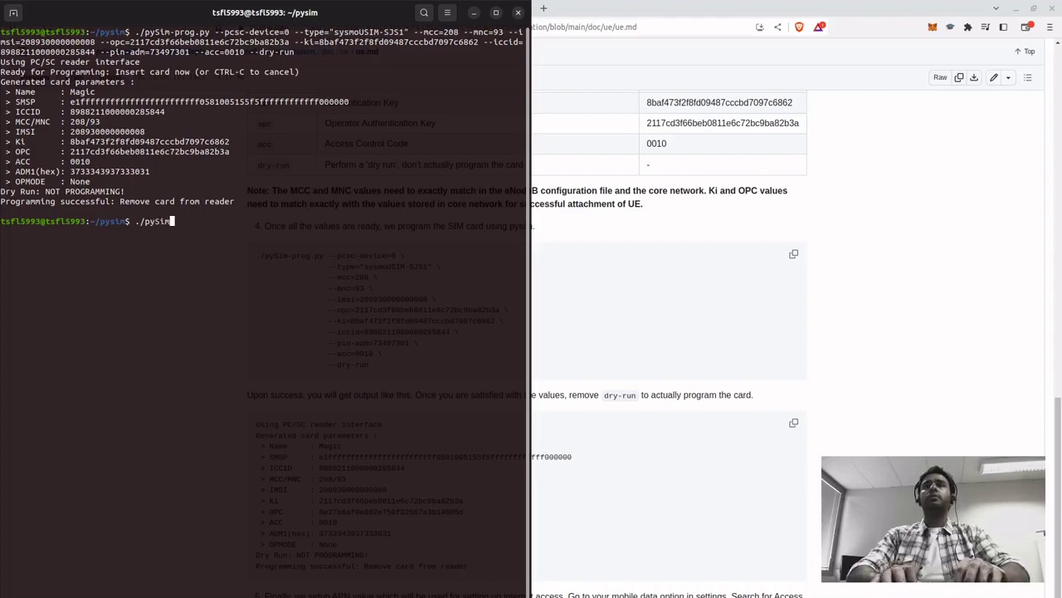
{"action": "type", "text": "-prog."}
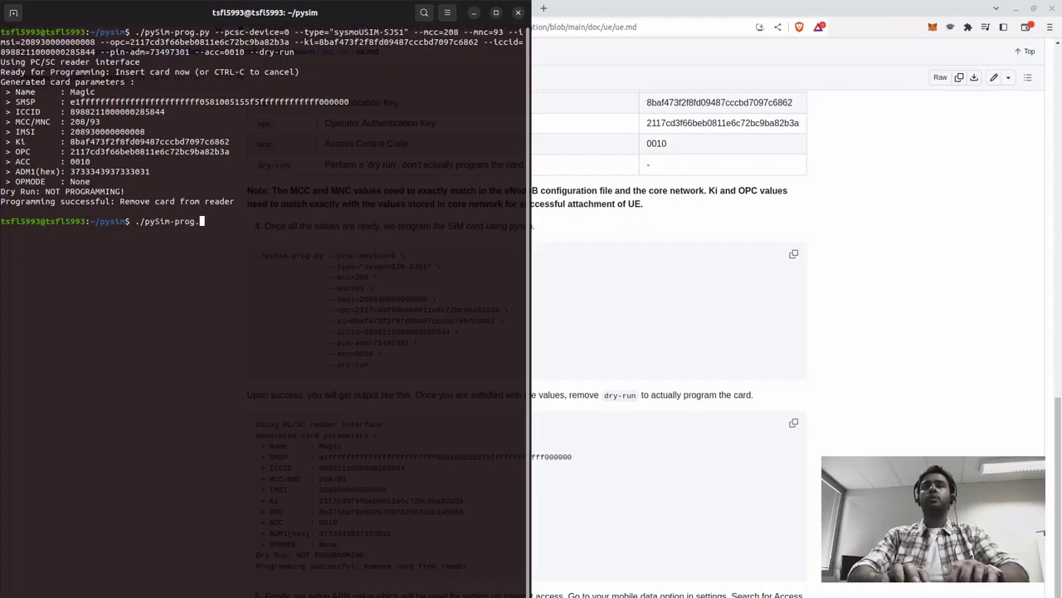
{"action": "type", "text": "py -h"}
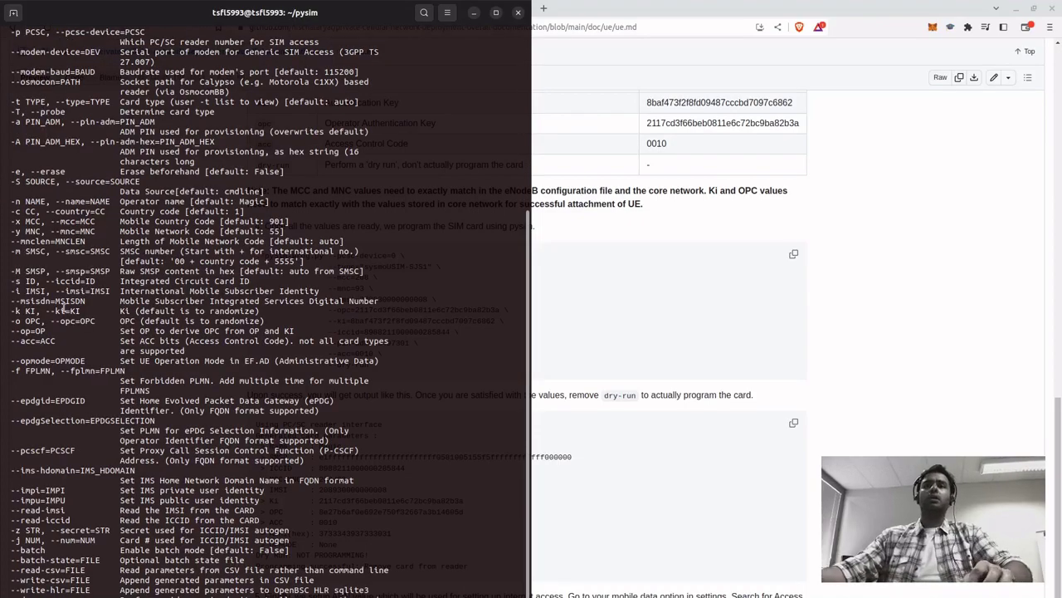
{"action": "scroll", "coordinate": [157, 422], "scroll_direction": "up", "scroll_amount": 4}
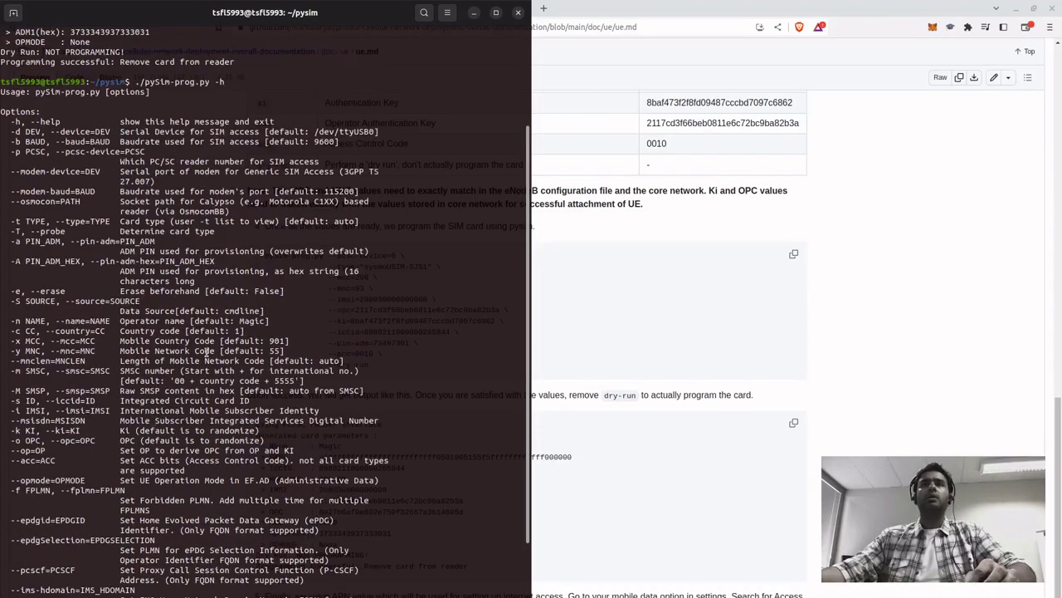
{"action": "scroll", "coordinate": [206, 352], "scroll_direction": "down", "scroll_amount": 4}
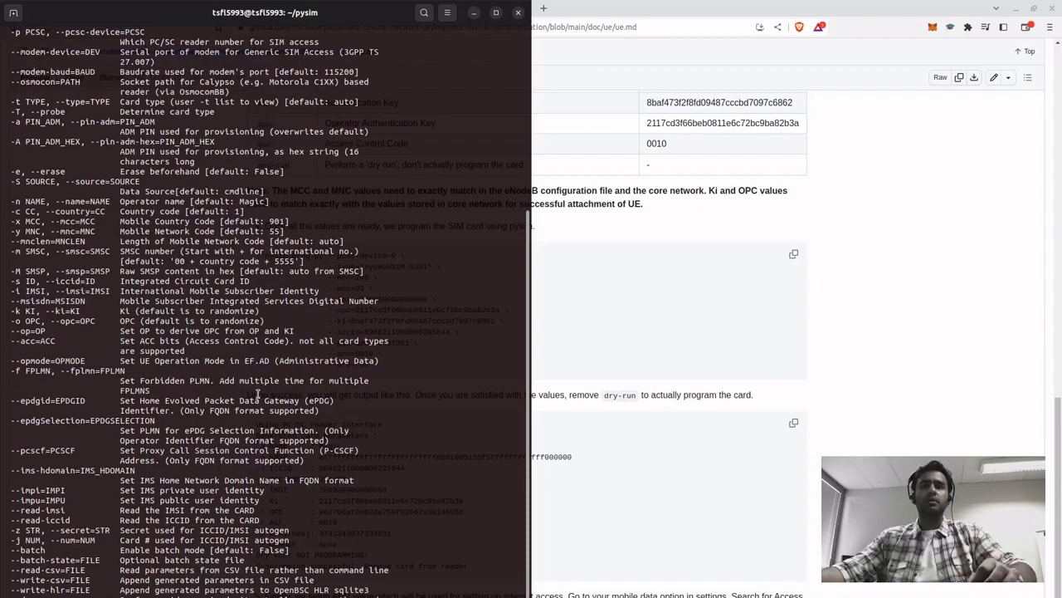
{"action": "scroll", "coordinate": [258, 393], "scroll_direction": "up", "scroll_amount": 4}
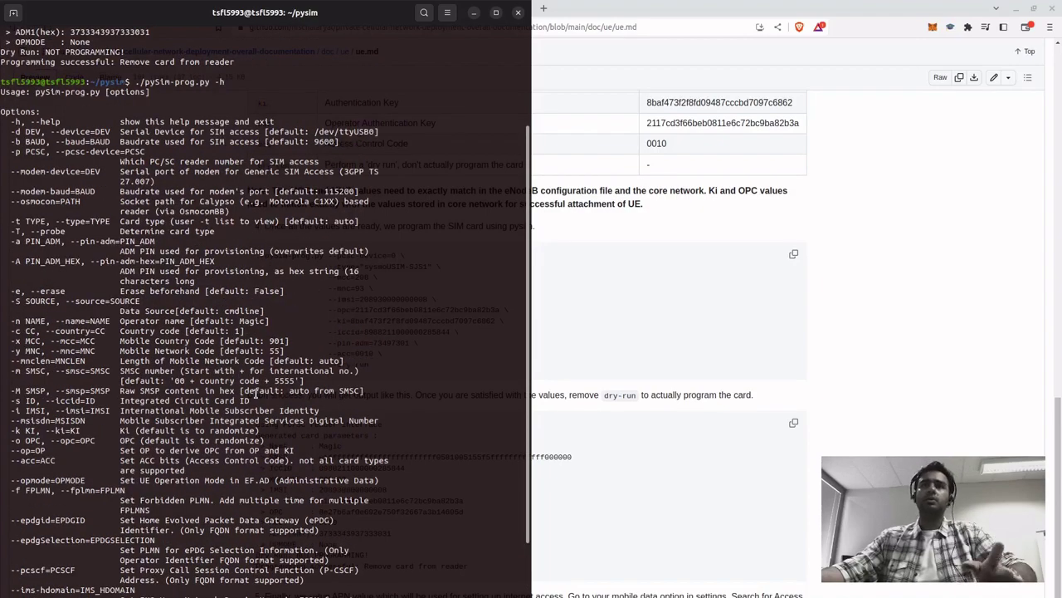
{"action": "scroll", "coordinate": [255, 393], "scroll_direction": "down", "scroll_amount": 4}
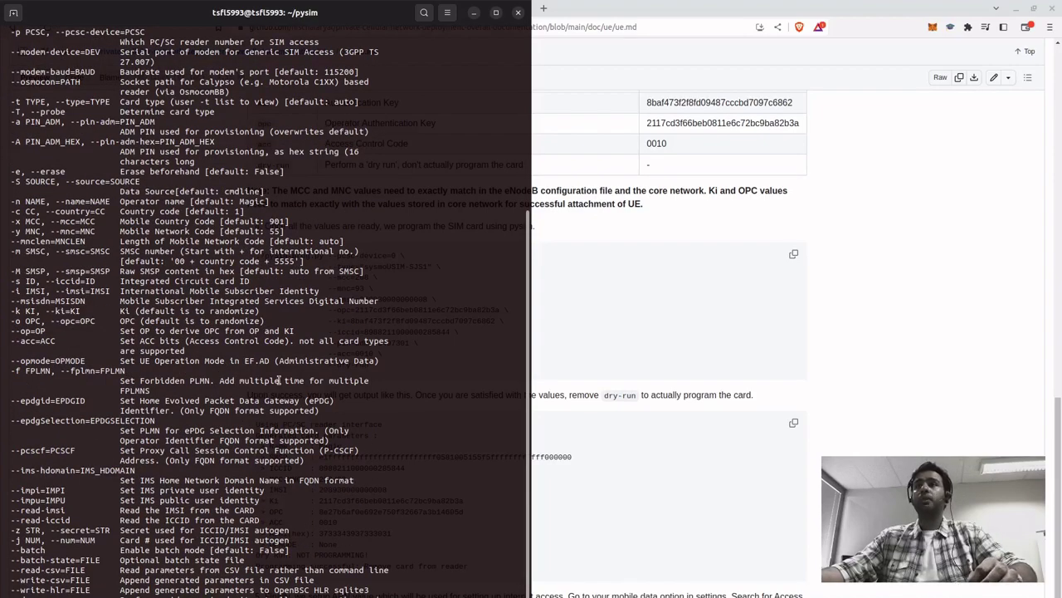
Step: Bring the GitHub guide forward and scroll down to step 5 on setting the oai.ipv4 APN
{"action": "left_click", "coordinate": [868, 356]}
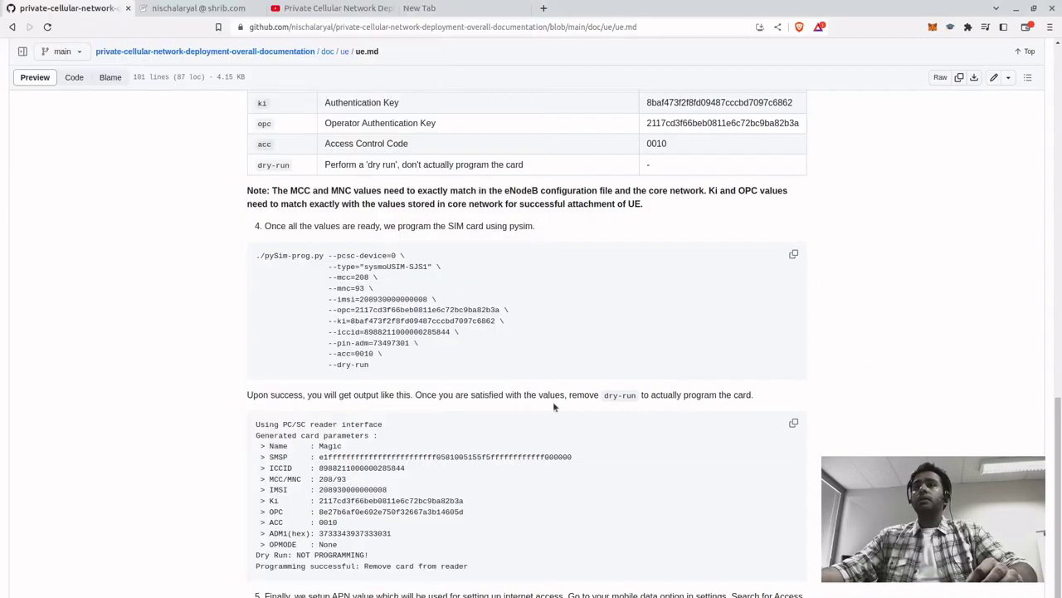
{"action": "scroll", "coordinate": [434, 404], "scroll_direction": "down", "scroll_amount": 1}
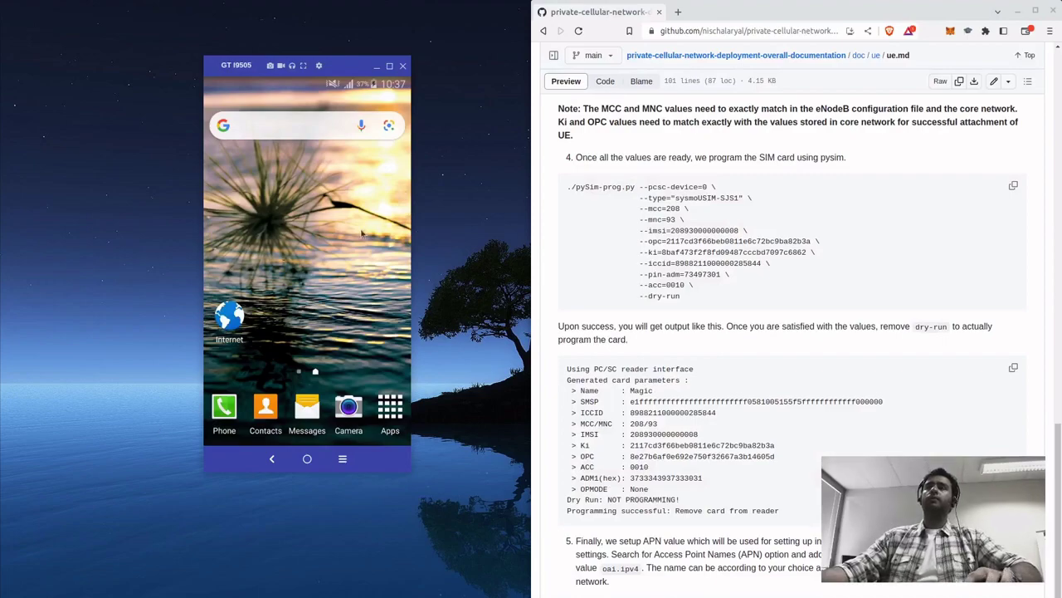
Step: On the phone, open the oai.ipv4 access point's settings under Mobile networks > Access Point Names
{"action": "left_click_drag", "start_coordinate": [349, 65], "coordinate": [366, 107]}
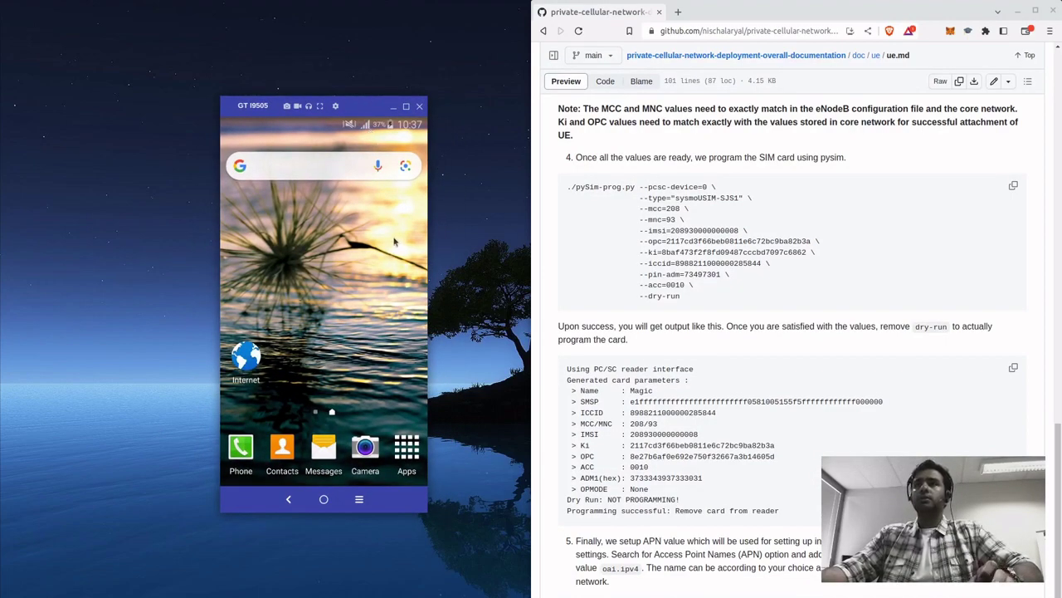
{"action": "left_click_drag", "start_coordinate": [322, 130], "coordinate": [328, 290]}
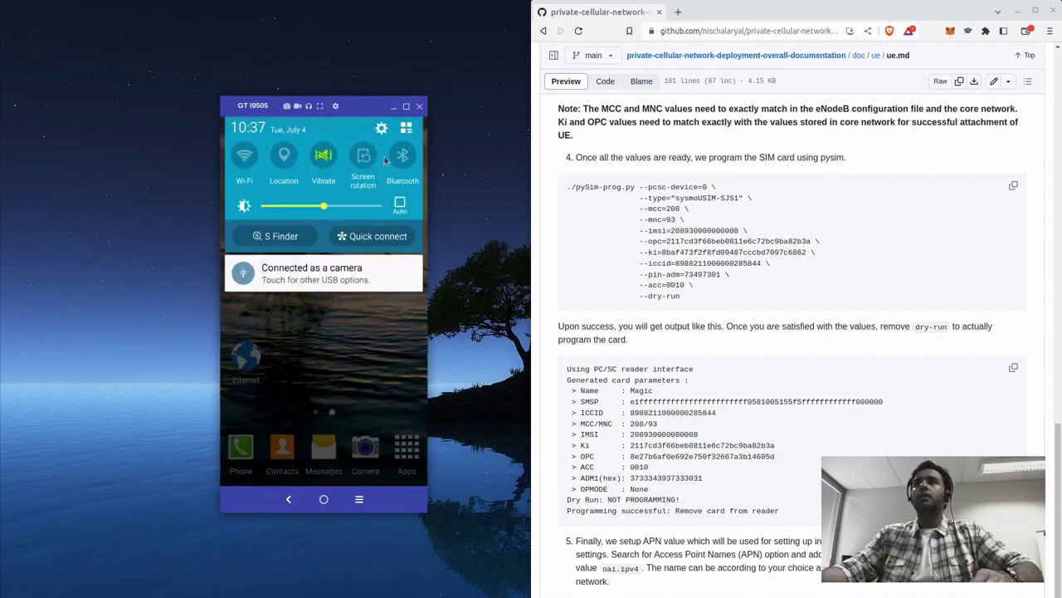
{"action": "left_click", "coordinate": [380, 131]}
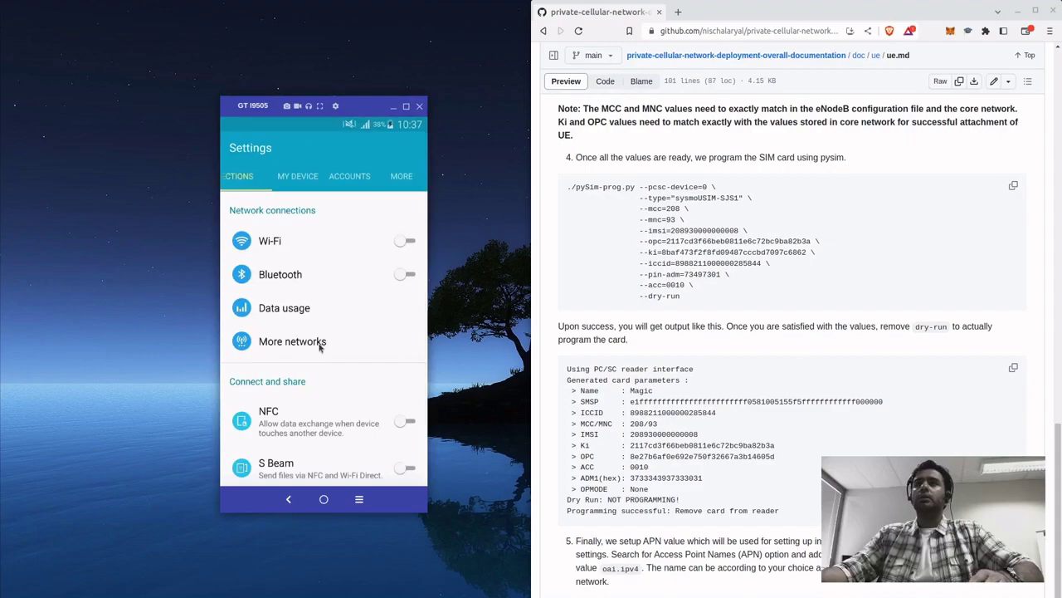
{"action": "left_click", "coordinate": [321, 345]}
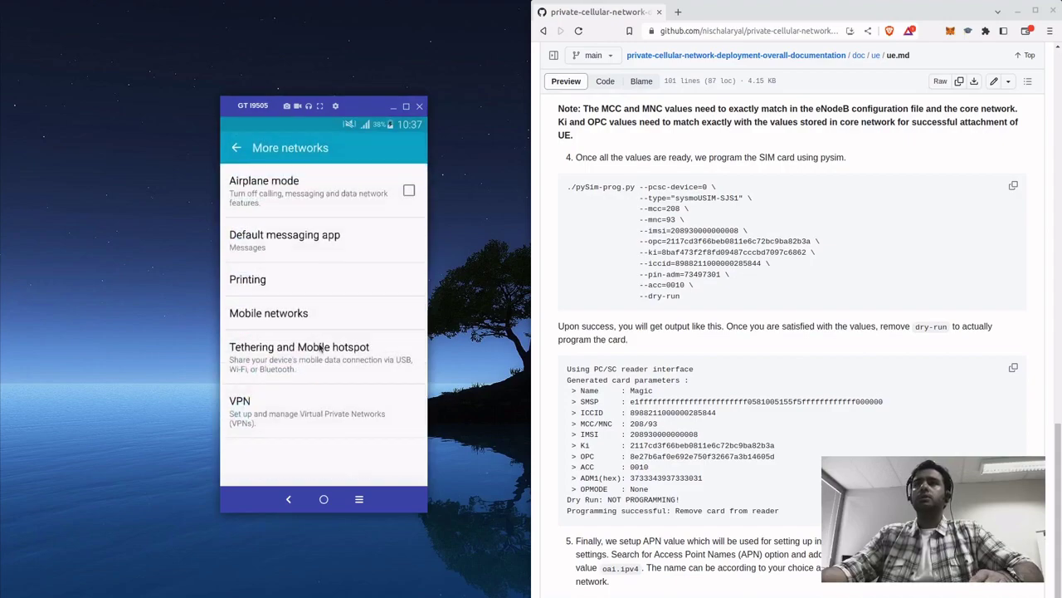
{"action": "left_click", "coordinate": [326, 314]}
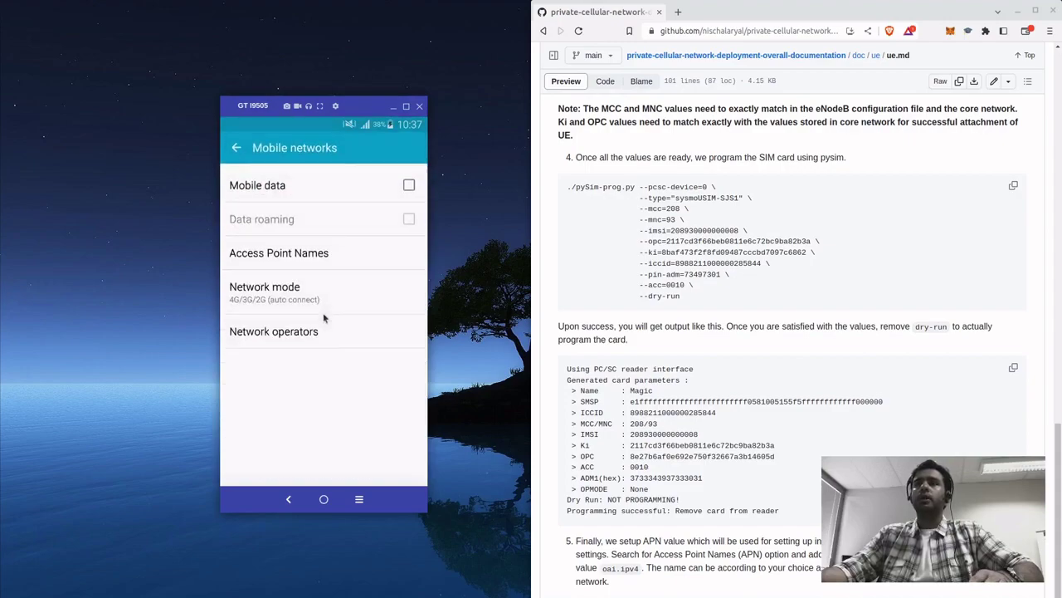
{"action": "left_click", "coordinate": [322, 253]}
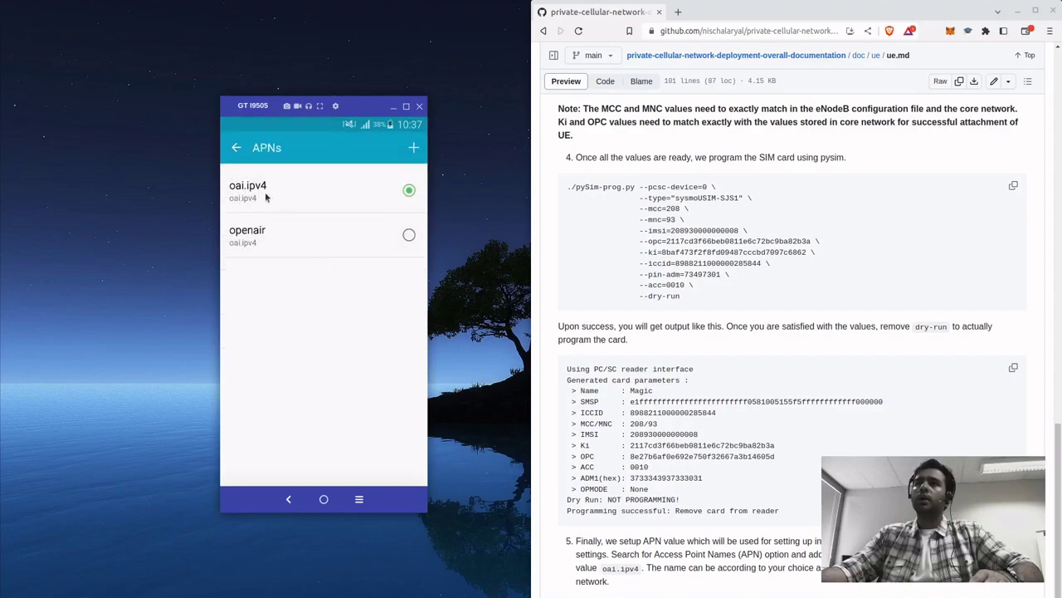
{"action": "left_click", "coordinate": [313, 195]}
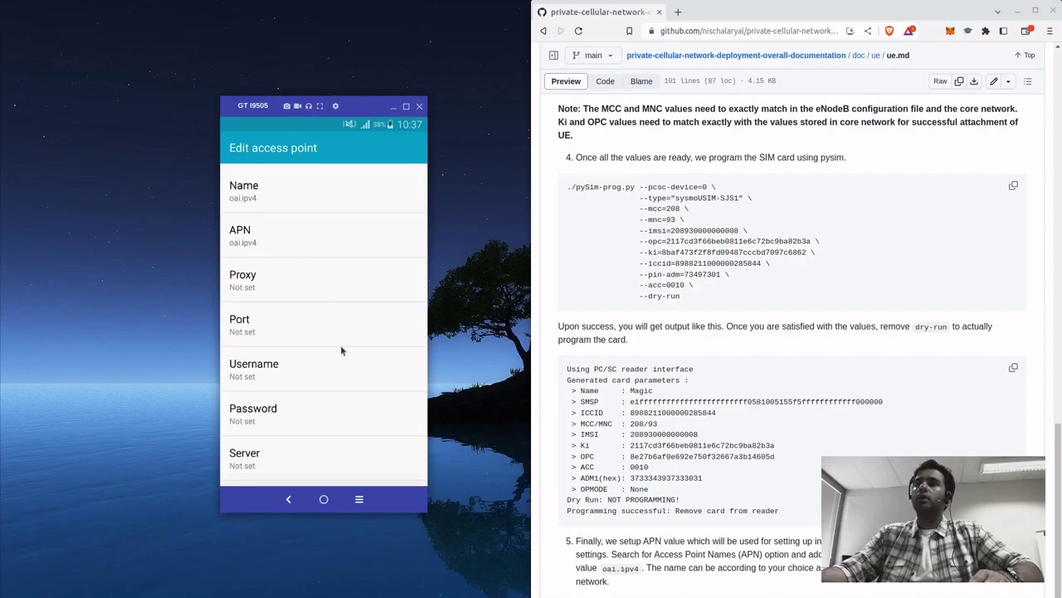
Step: Scroll through oai.ipv4's fields to check APN oai.ipv4, MCC 208, MNC 93 and IPv4 protocol
{"action": "scroll", "coordinate": [352, 285], "scroll_direction": "down", "scroll_amount": 5}
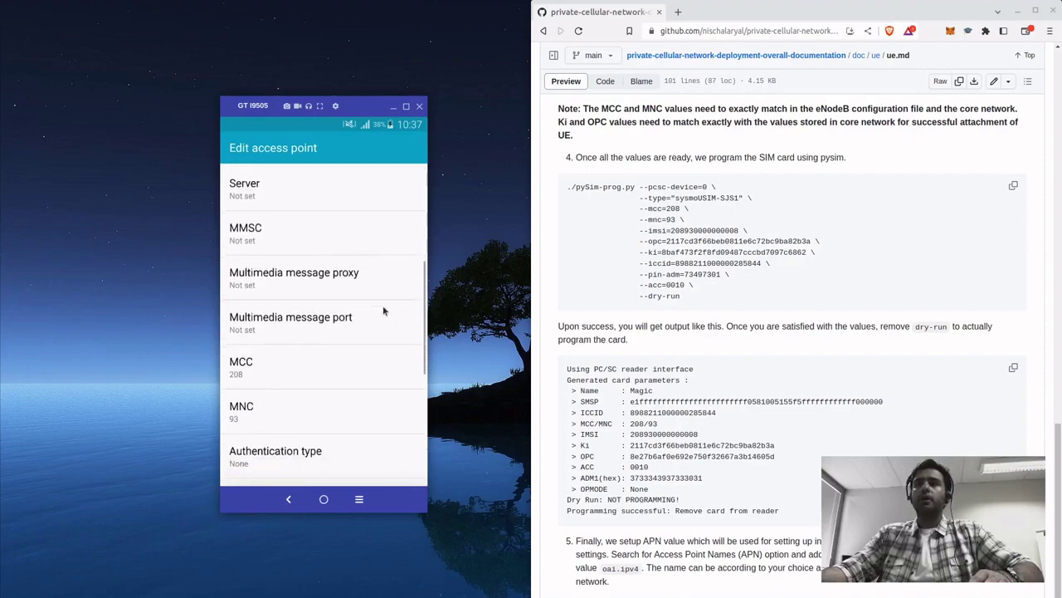
{"action": "scroll", "coordinate": [385, 274], "scroll_direction": "down", "scroll_amount": 3}
{"action": "scroll", "coordinate": [384, 301], "scroll_direction": "down", "scroll_amount": 4}
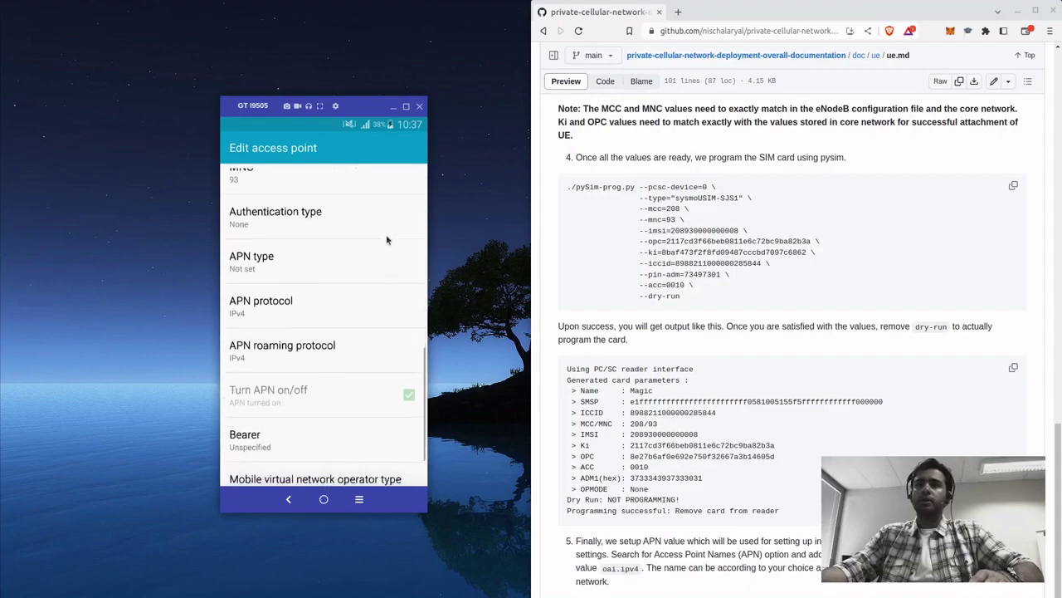
{"action": "scroll", "coordinate": [366, 285], "scroll_direction": "down", "scroll_amount": 2}
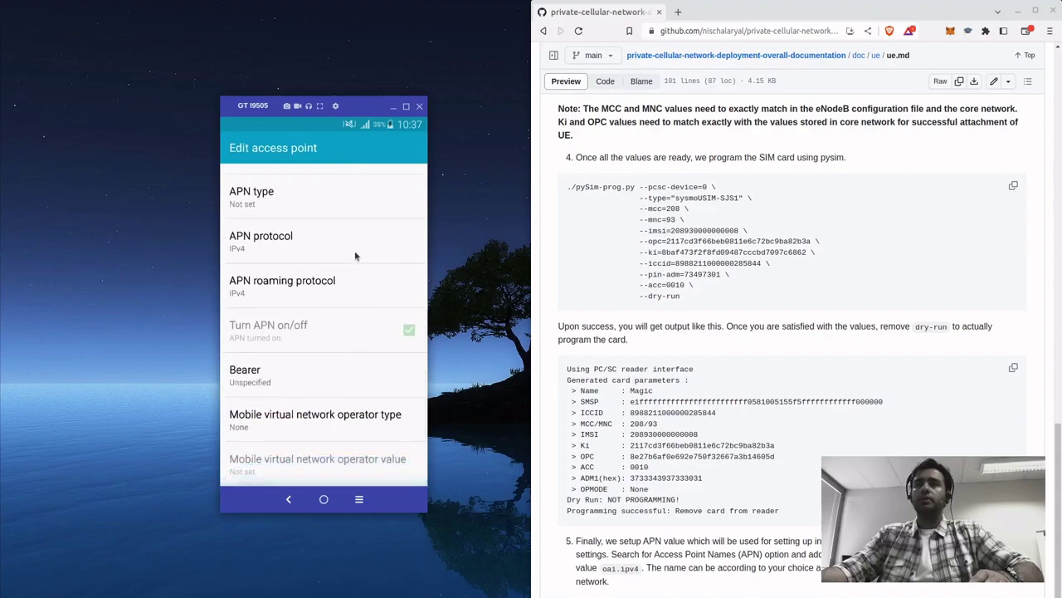
{"action": "scroll", "coordinate": [355, 291], "scroll_direction": "up", "scroll_amount": 4}
{"action": "scroll", "coordinate": [357, 374], "scroll_direction": "up", "scroll_amount": 3}
{"action": "scroll", "coordinate": [349, 335], "scroll_direction": "up", "scroll_amount": 5}
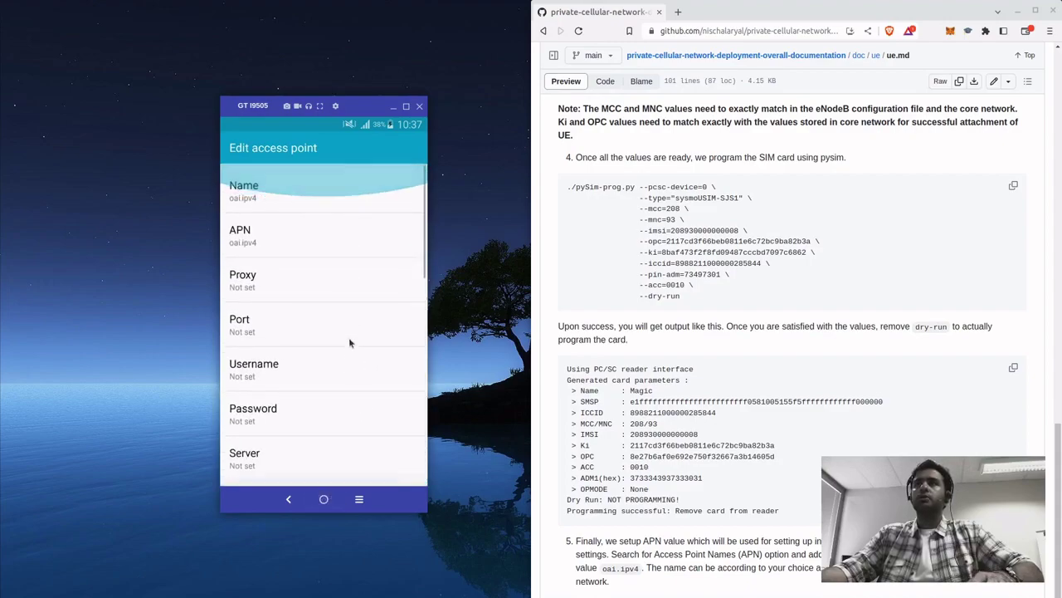
Step: From the home screen, dial *#0011# in the Phone app to launch ServiceMode
{"action": "left_click", "coordinate": [325, 500]}
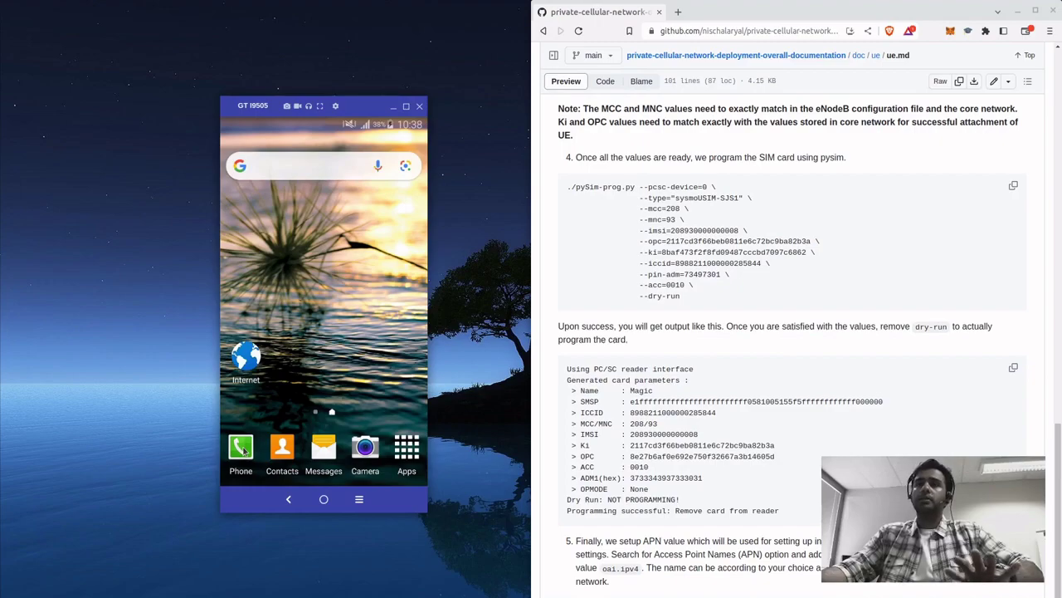
{"action": "left_click", "coordinate": [243, 449]}
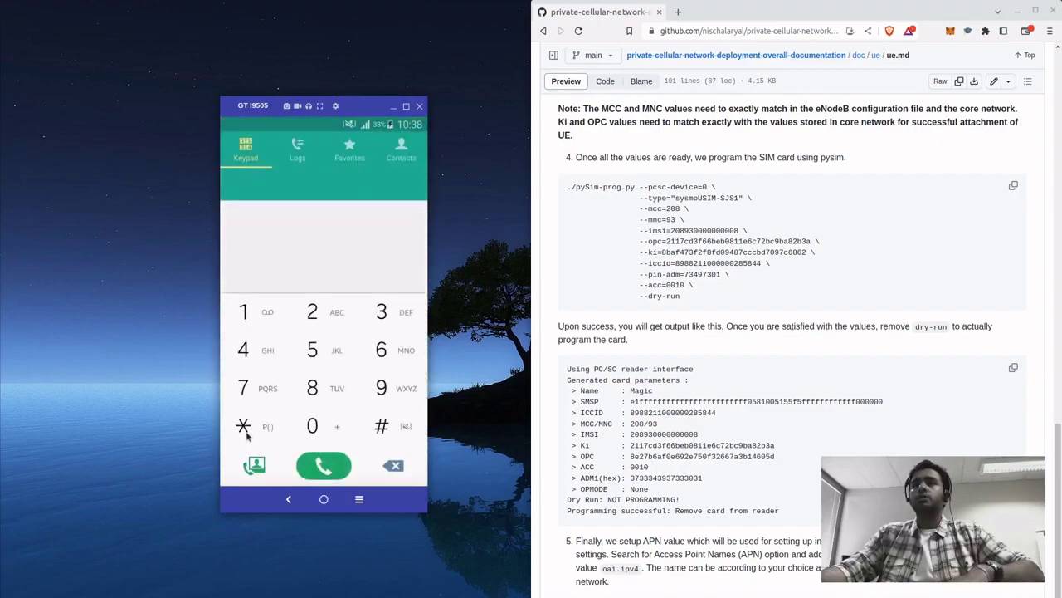
{"action": "left_click", "coordinate": [244, 428]}
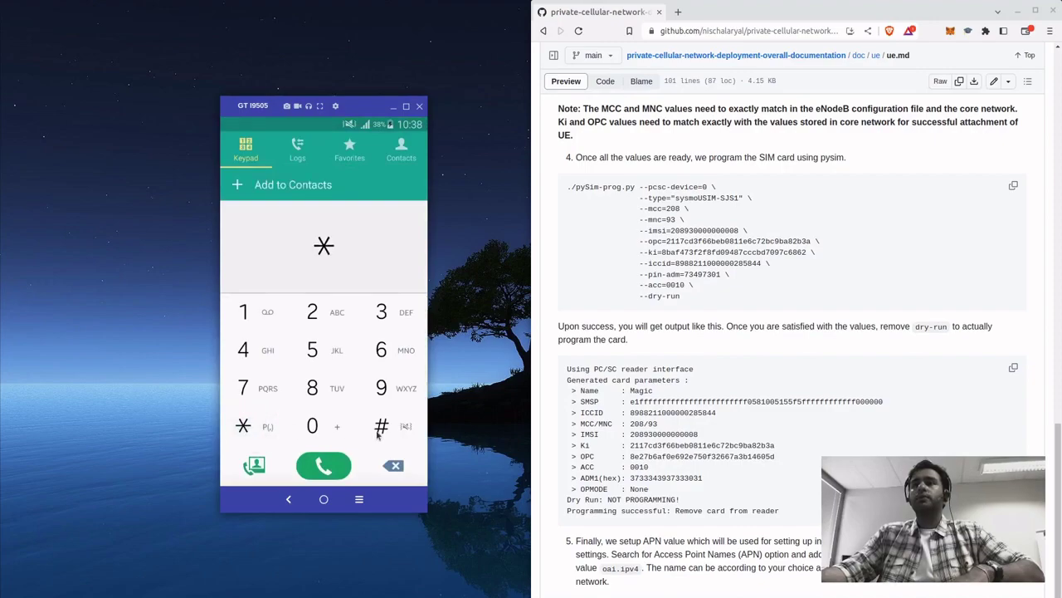
{"action": "left_click", "coordinate": [379, 433]}
{"action": "left_click", "coordinate": [313, 427]}
{"action": "left_click", "coordinate": [314, 427]}
{"action": "left_click", "coordinate": [241, 312]}
{"action": "left_click", "coordinate": [241, 312]}
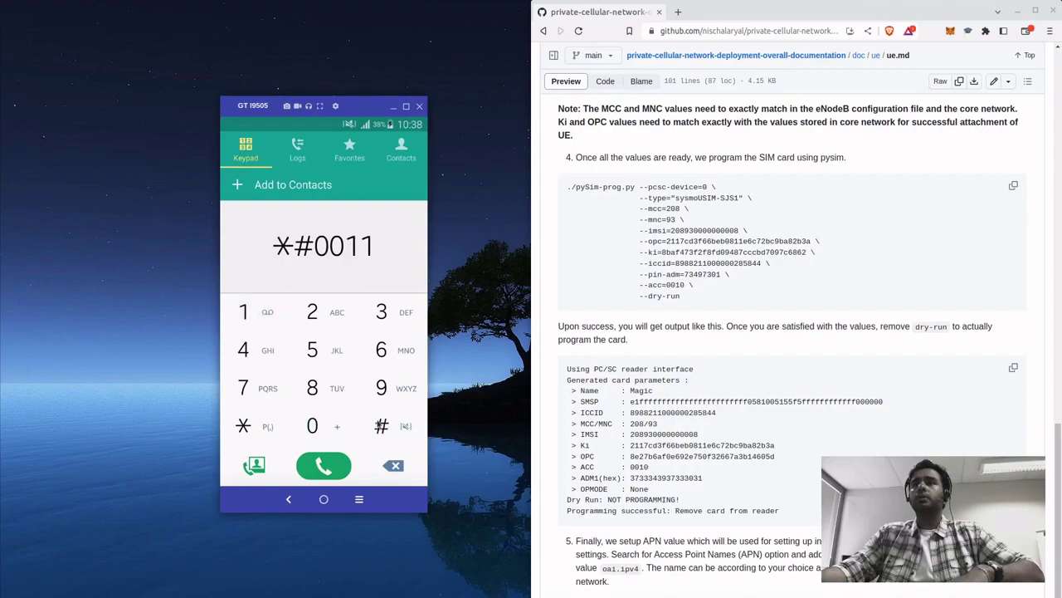
{"action": "left_click", "coordinate": [381, 426]}
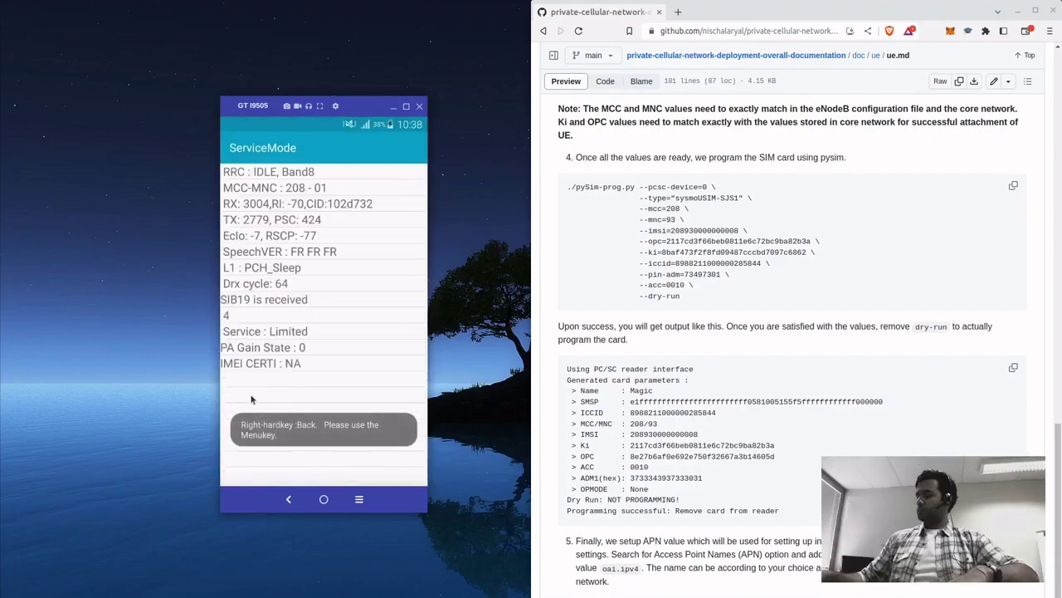
Step: Bring up the ServiceMode options menu
{"action": "key", "text": "Menu"}
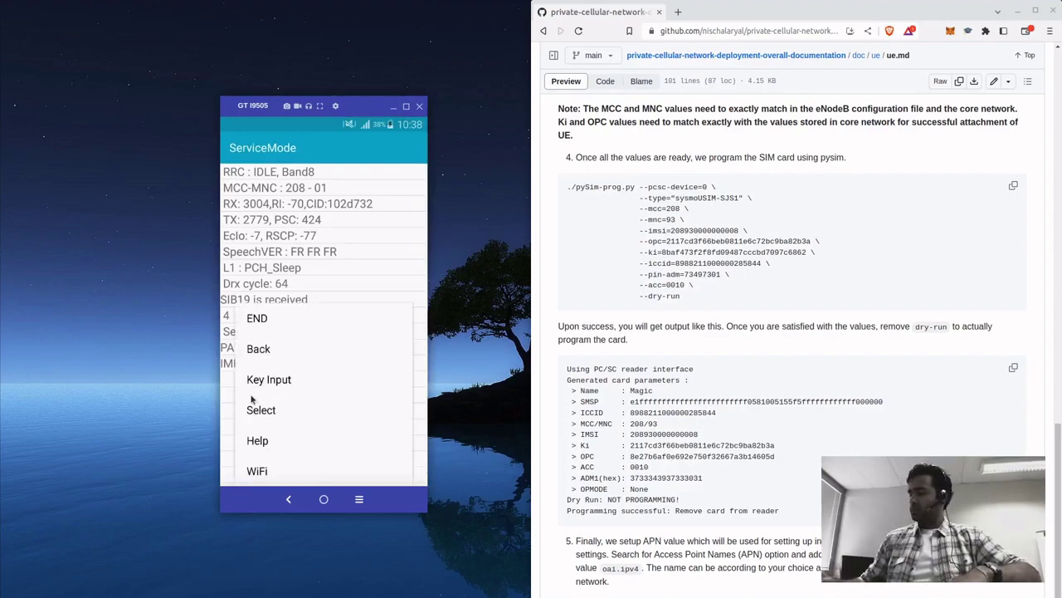
{"action": "key", "text": "Escape"}
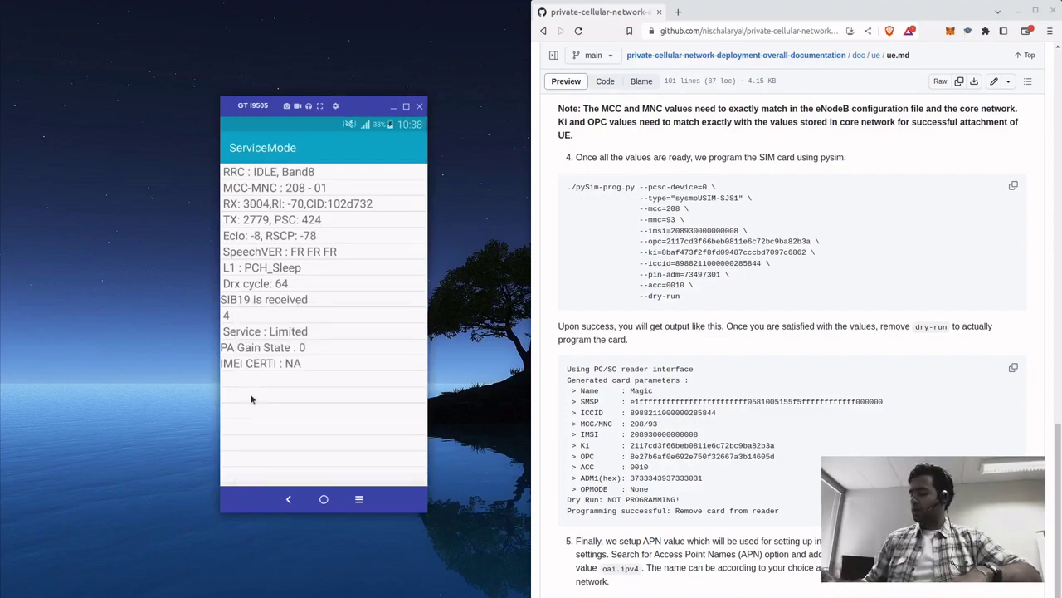
{"action": "key", "text": "Menu"}
Step: Enter the key value Q0000 in ServiceMode
{"action": "left_click", "coordinate": [251, 395]}
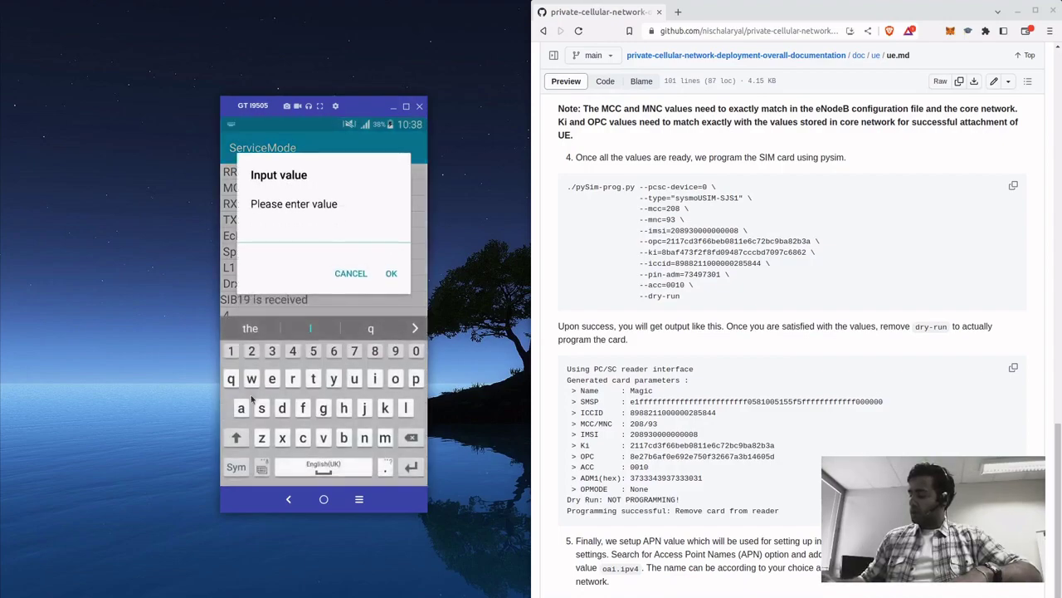
{"action": "type", "text": "Q"}
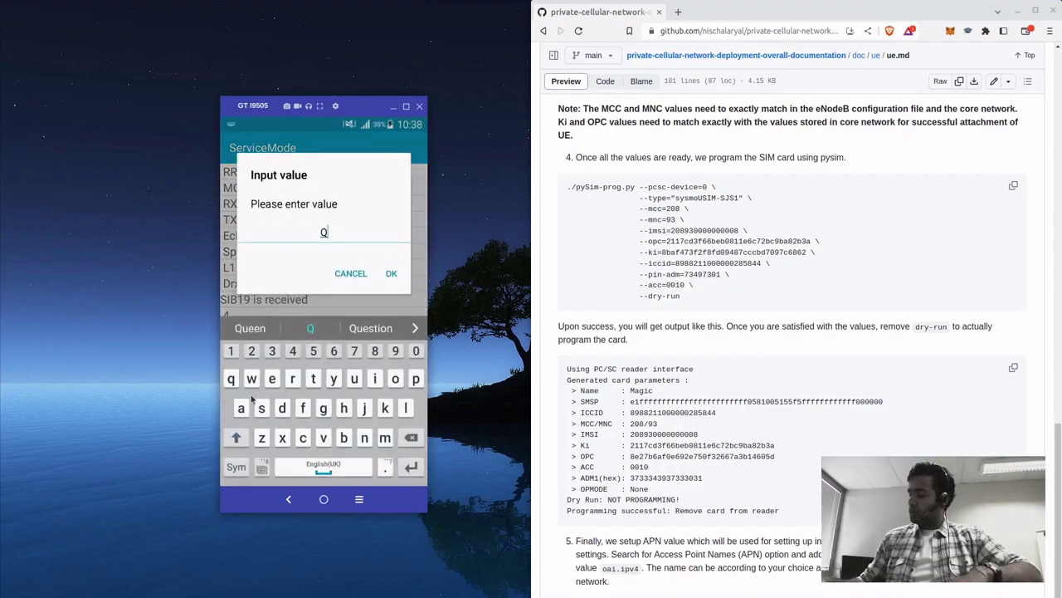
{"action": "type", "text": "0000"}
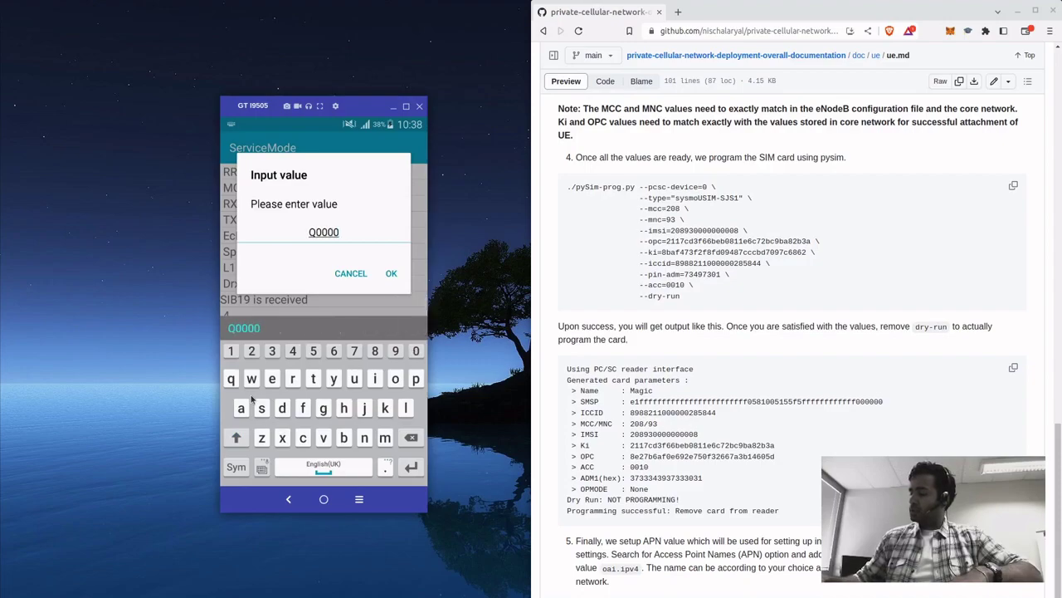
{"action": "key", "text": "Return"}
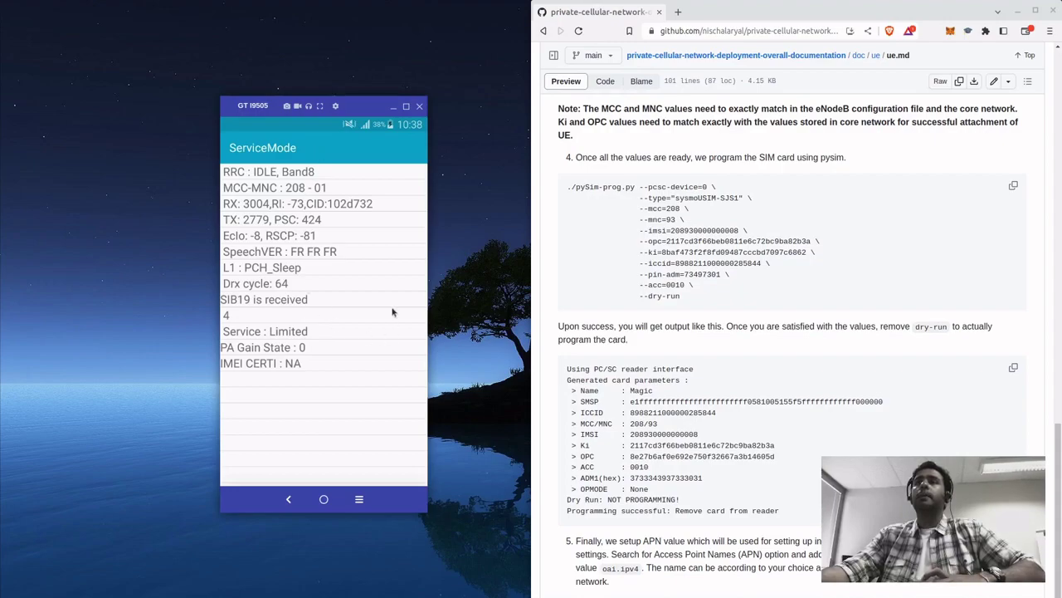
Step: Navigate MAIN MENU > UMTS > DEBUG SCREEN > PHONE CONTROL > NETWORK CONTROL > BAND SELECTION
{"action": "right_click", "coordinate": [288, 311]}
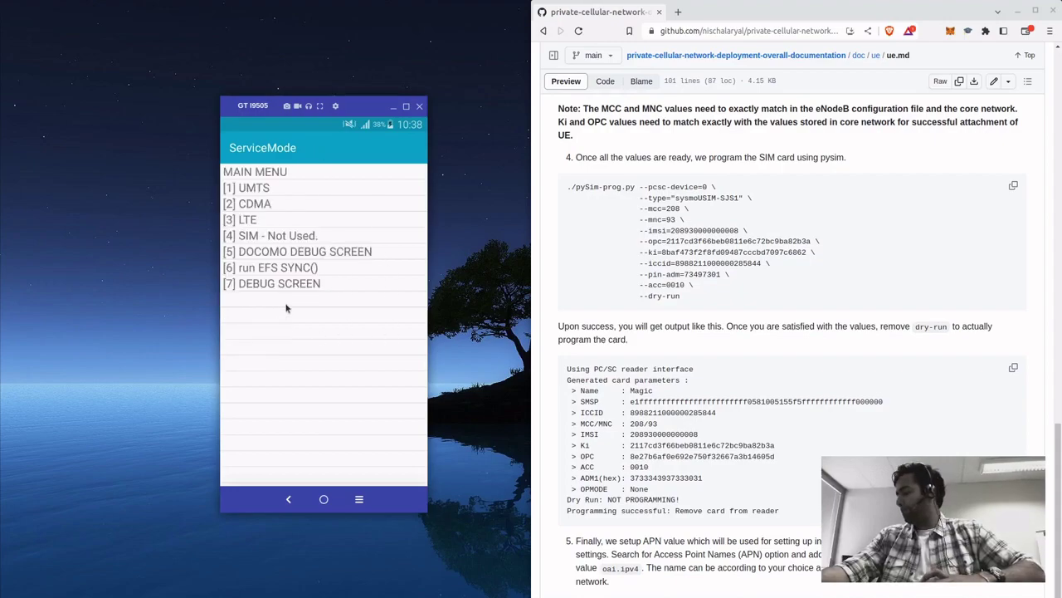
{"action": "left_click", "coordinate": [268, 190]}
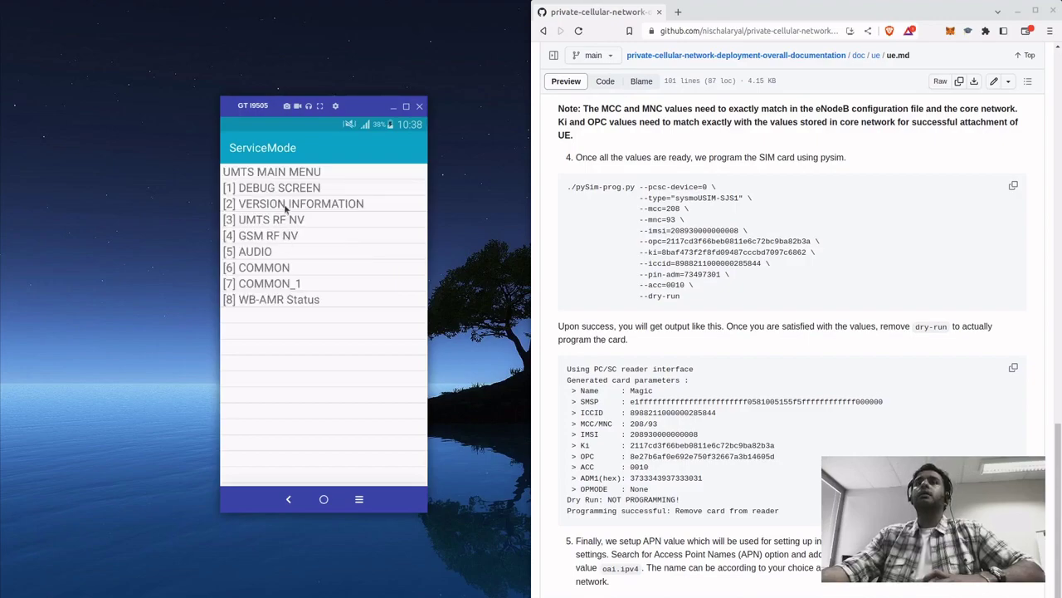
{"action": "left_click", "coordinate": [284, 189]}
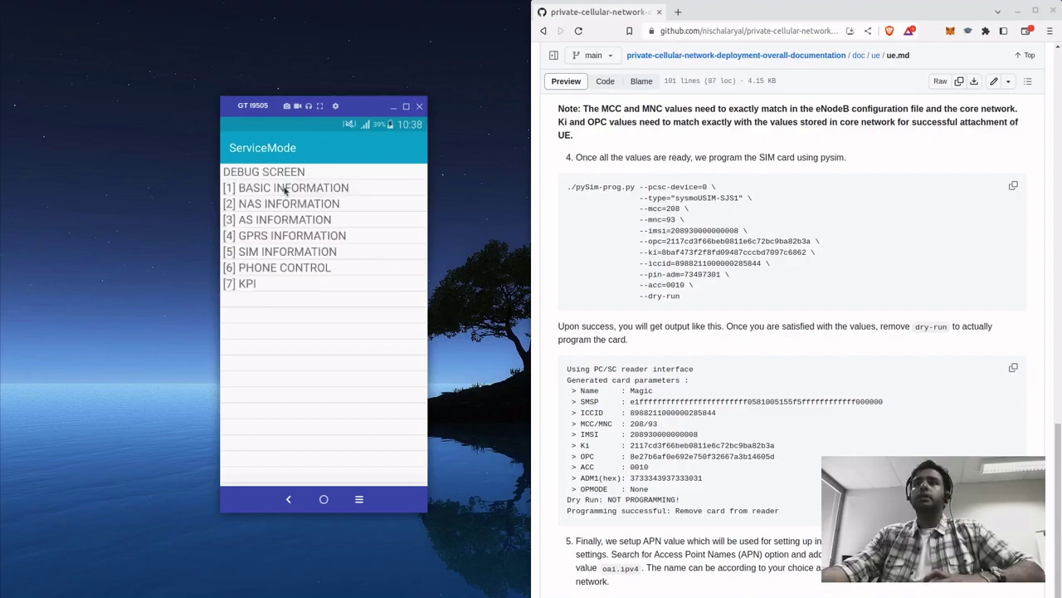
{"action": "left_click", "coordinate": [307, 268]}
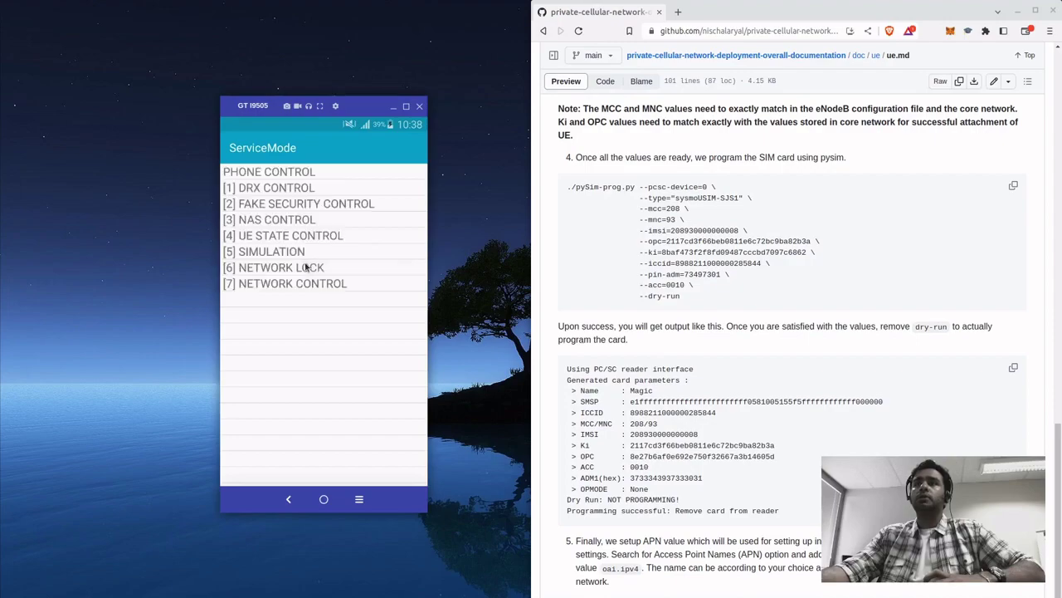
{"action": "left_click", "coordinate": [305, 284]}
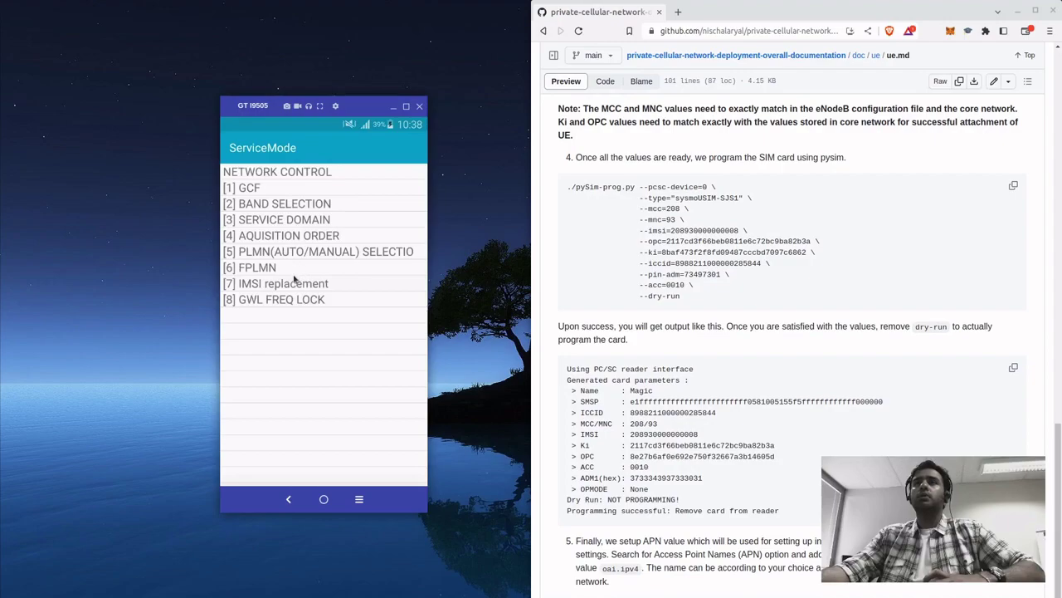
{"action": "left_click", "coordinate": [282, 207]}
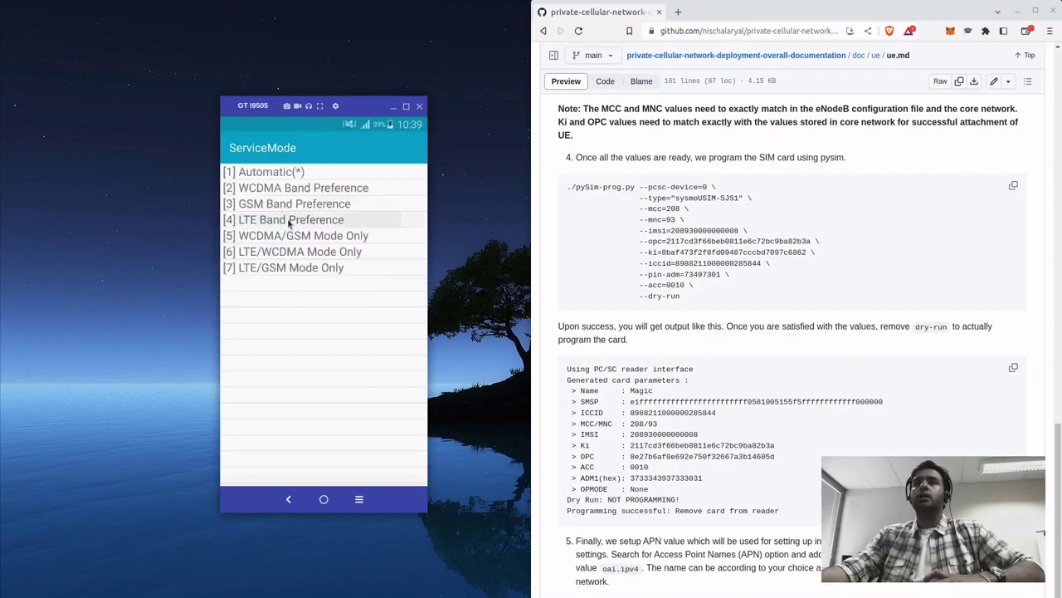
Step: Open the LTE Band Preference list offering B1, B3, B5, B7, B8, B20 and LTE ALL
{"action": "left_click", "coordinate": [289, 221]}
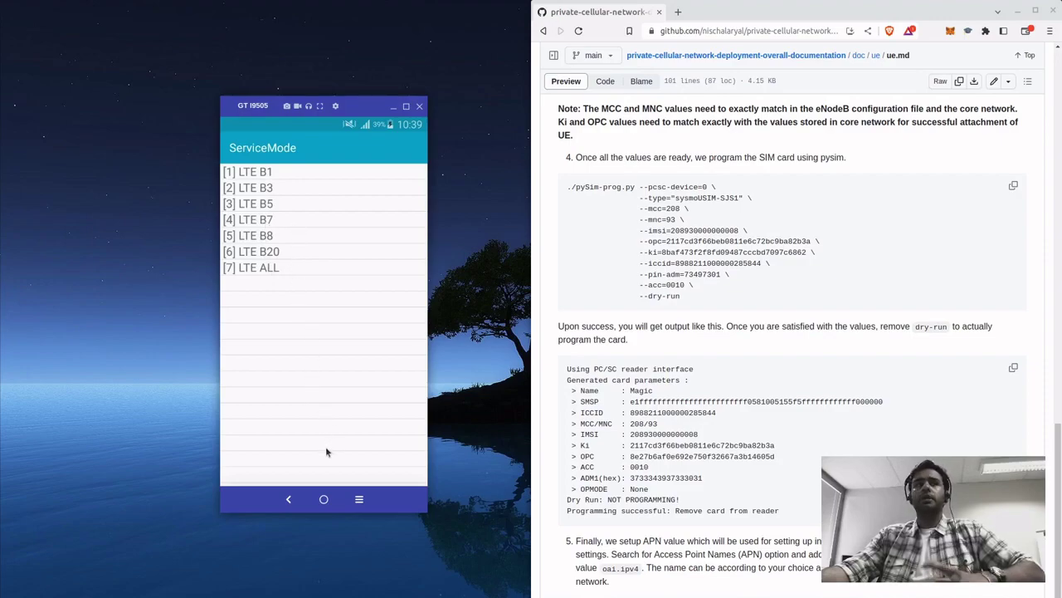
Step: Return the phone to its home screen
{"action": "left_click", "coordinate": [324, 499]}
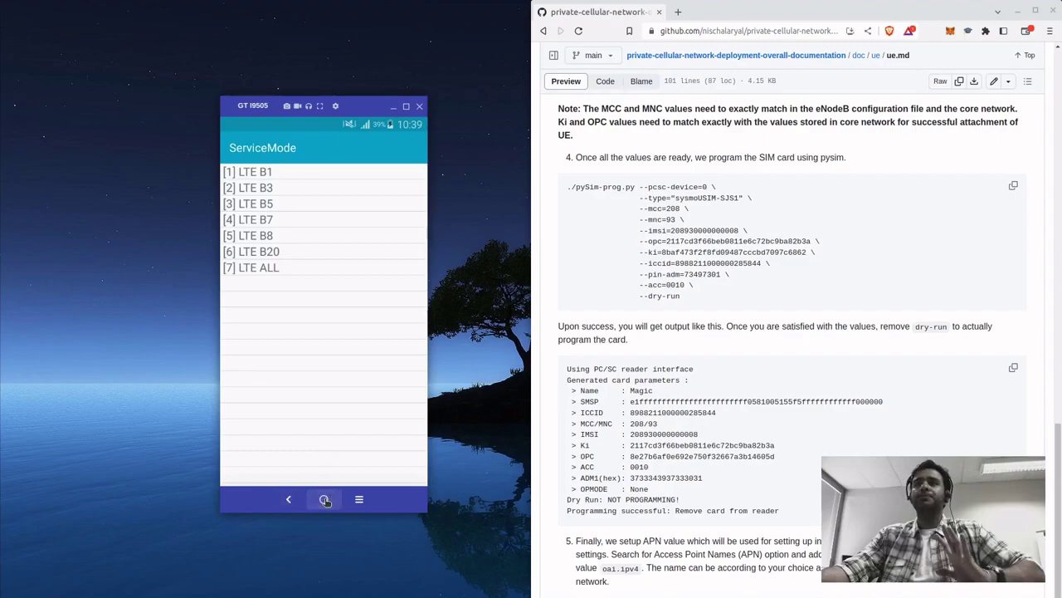